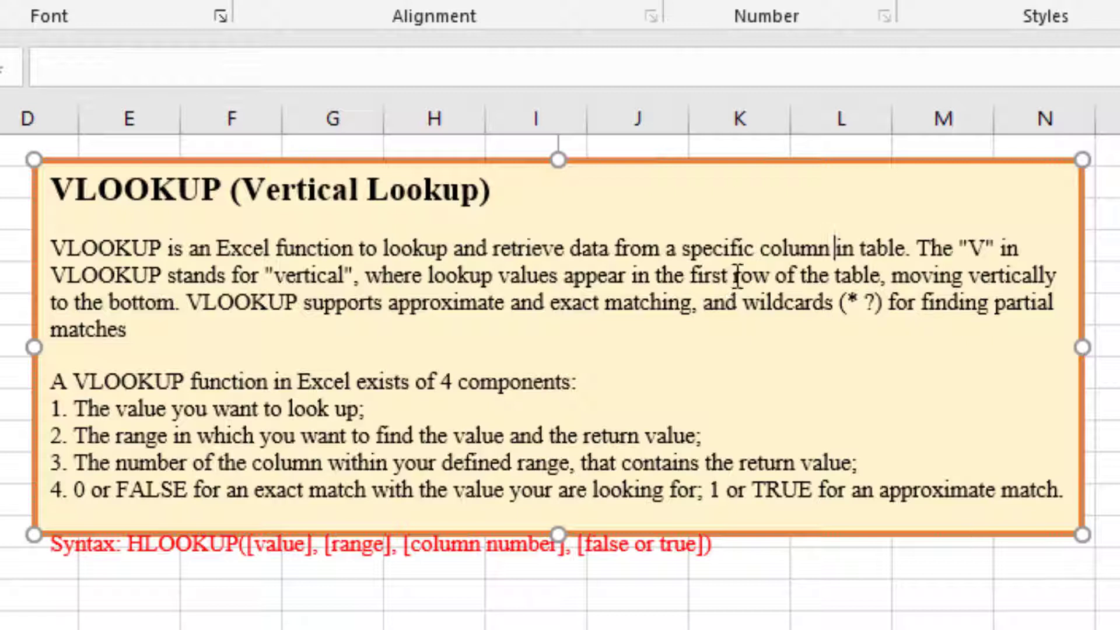
Replace the word "row" with "coulumn" in the VLOOKUP description text box.
{"action": "left_click_drag", "start_coordinate": [735, 275], "coordinate": [773, 277]}
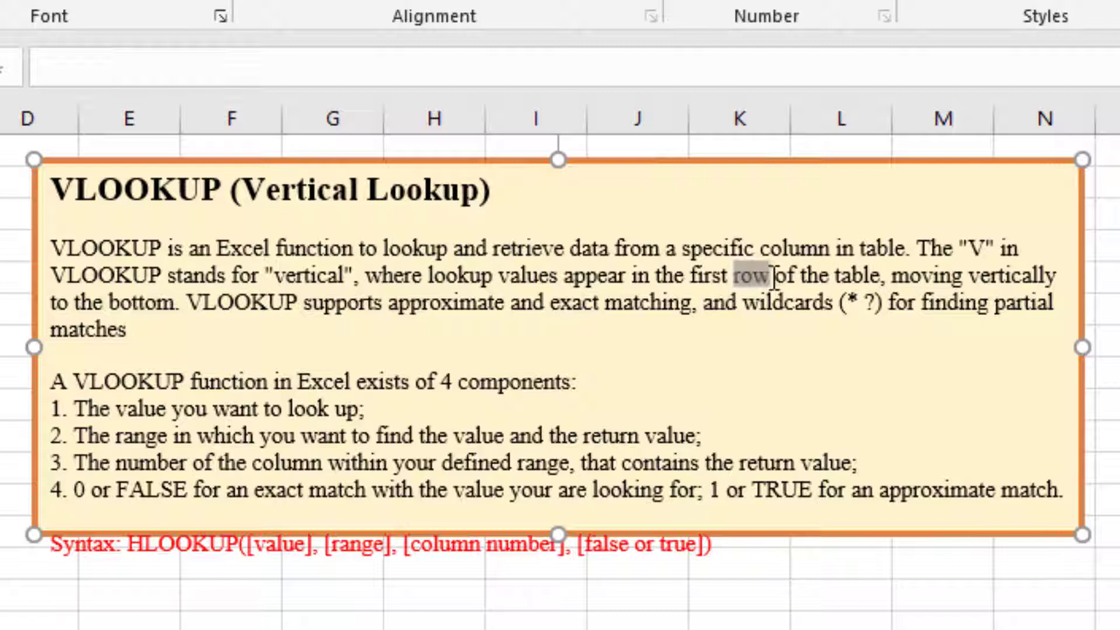
{"action": "type", "text": "column"}
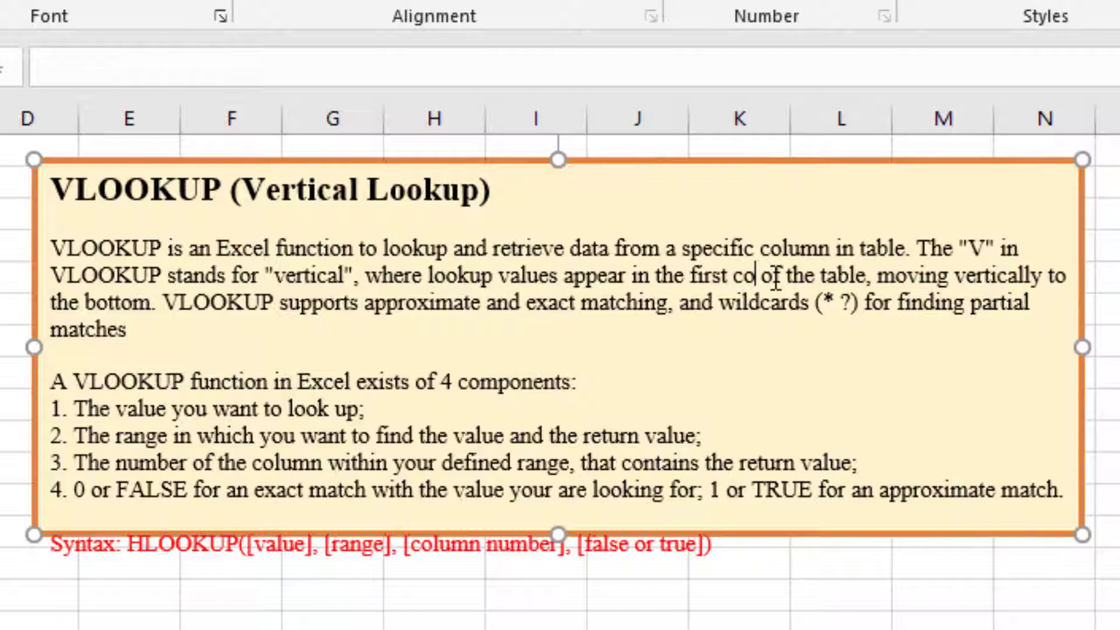
{"action": "type", "text": "mn"}
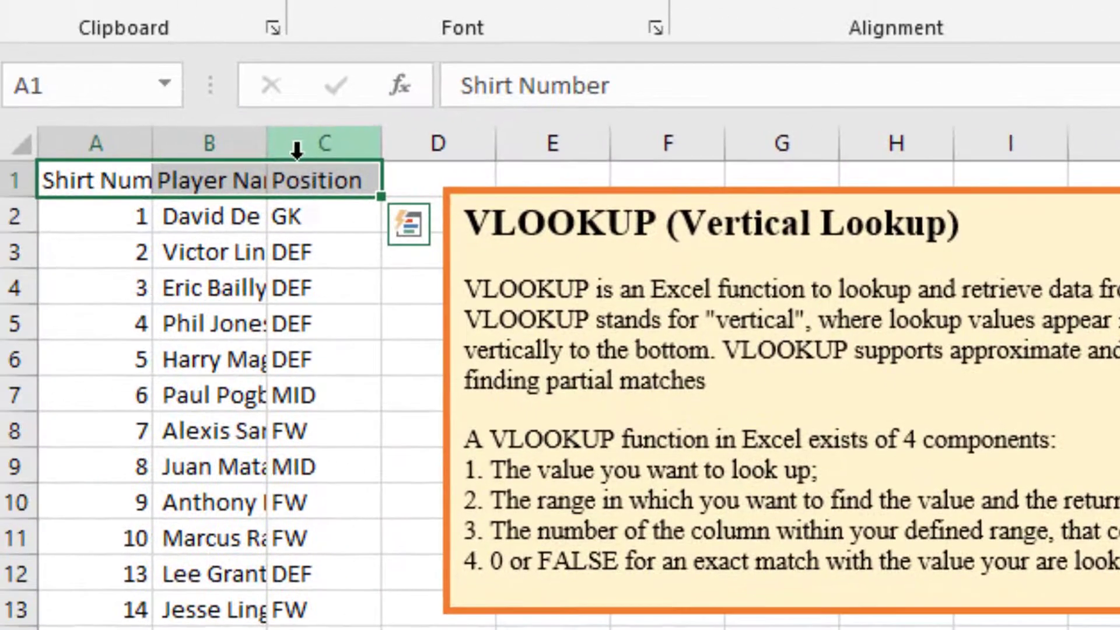
Compare the column layout of the player table with the Kit Number, Name and Position rows of the horizontal table.
{"action": "left_click", "coordinate": [128, 135]}
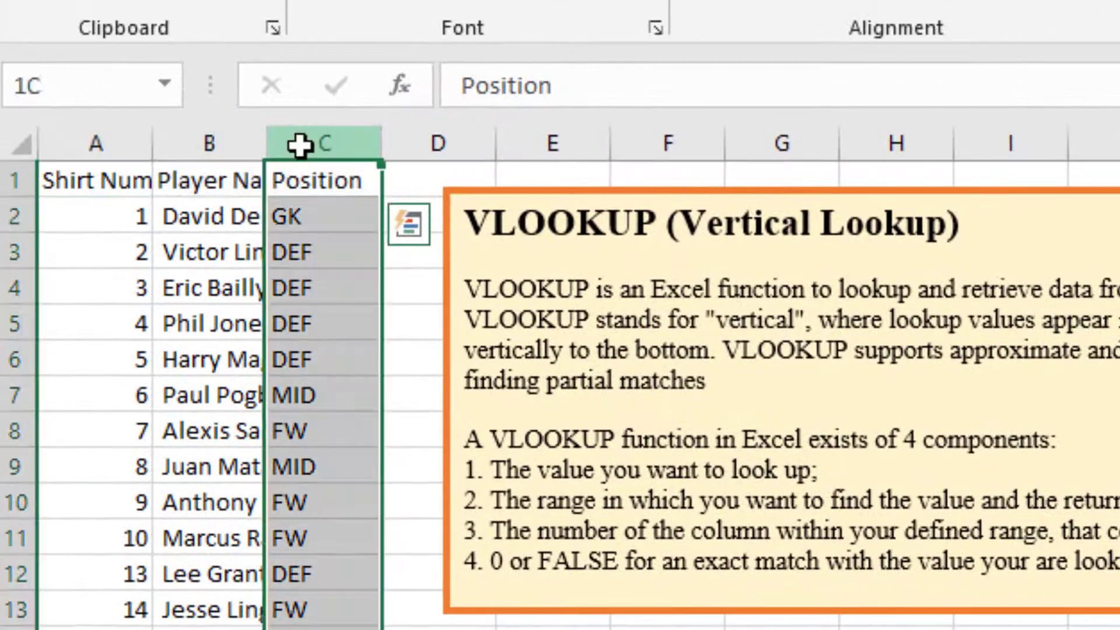
{"action": "left_click", "coordinate": [48, 128]}
{"action": "left_click", "coordinate": [120, 144]}
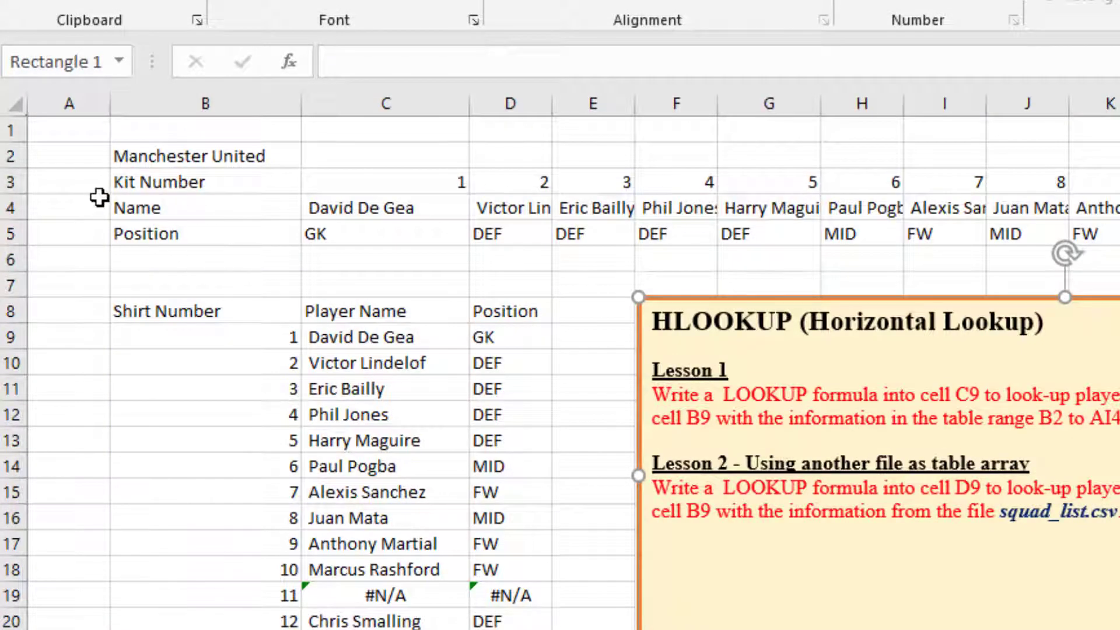
{"action": "left_click", "coordinate": [143, 184]}
{"action": "left_click", "coordinate": [587, 210]}
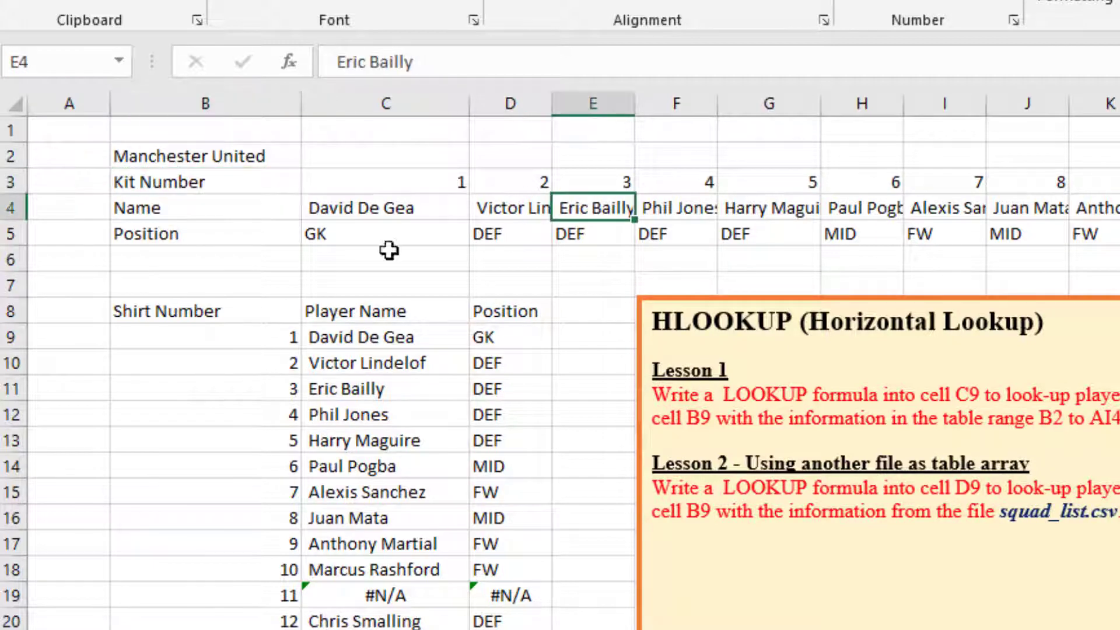
{"action": "left_click", "coordinate": [218, 214]}
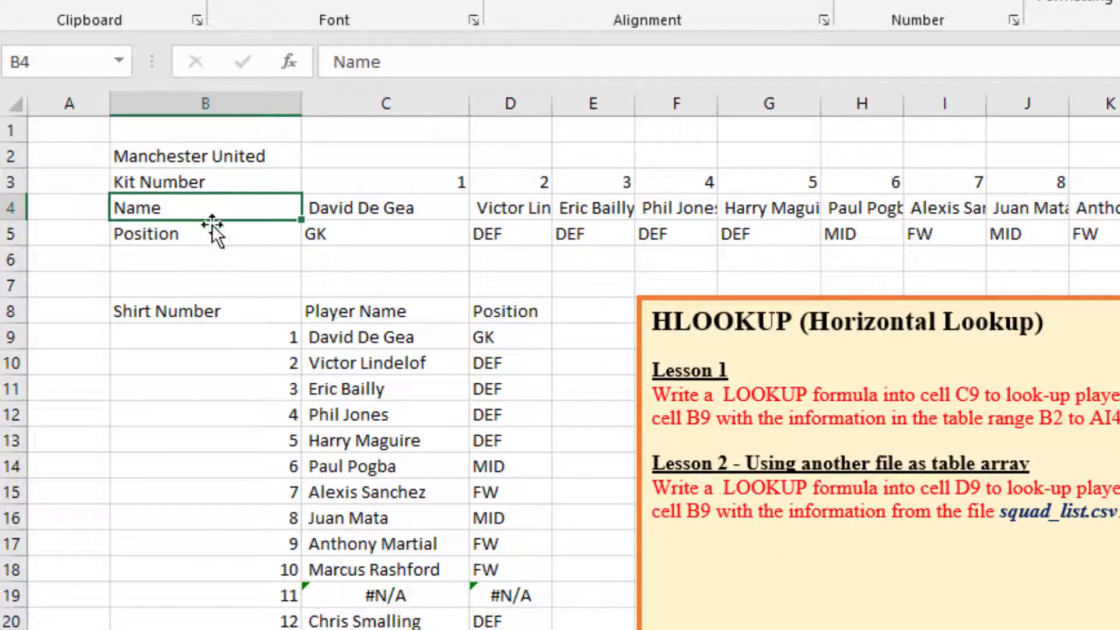
{"action": "left_click", "coordinate": [198, 241]}
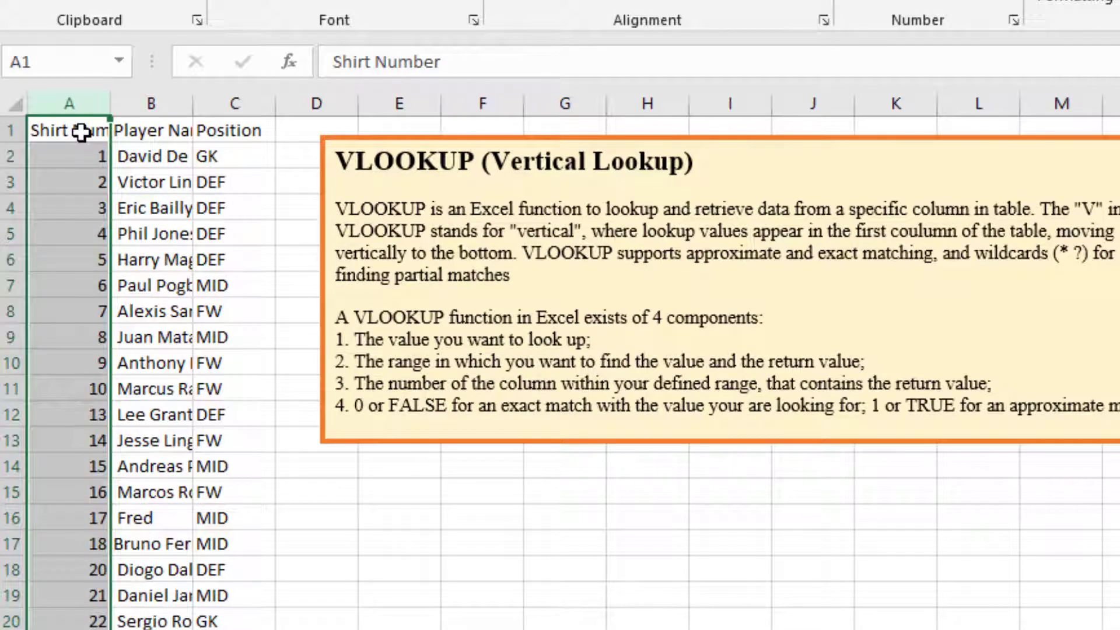
Examine the Shirt Number, Player Name and Position columns on the VLOOKUP sheet.
{"action": "left_click", "coordinate": [161, 104]}
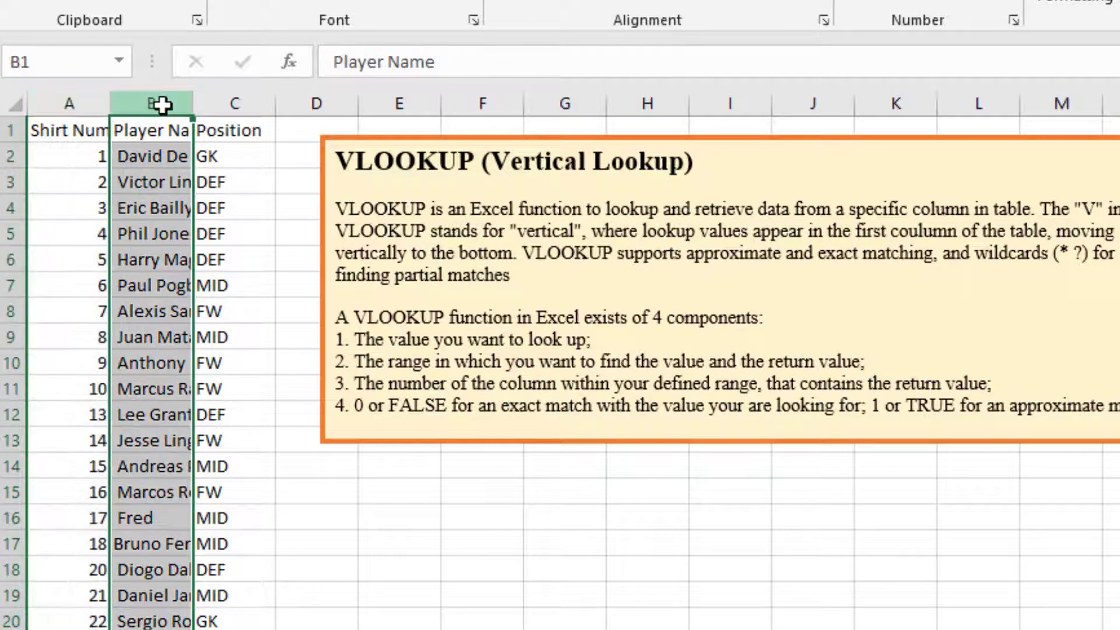
{"action": "left_click", "coordinate": [224, 120]}
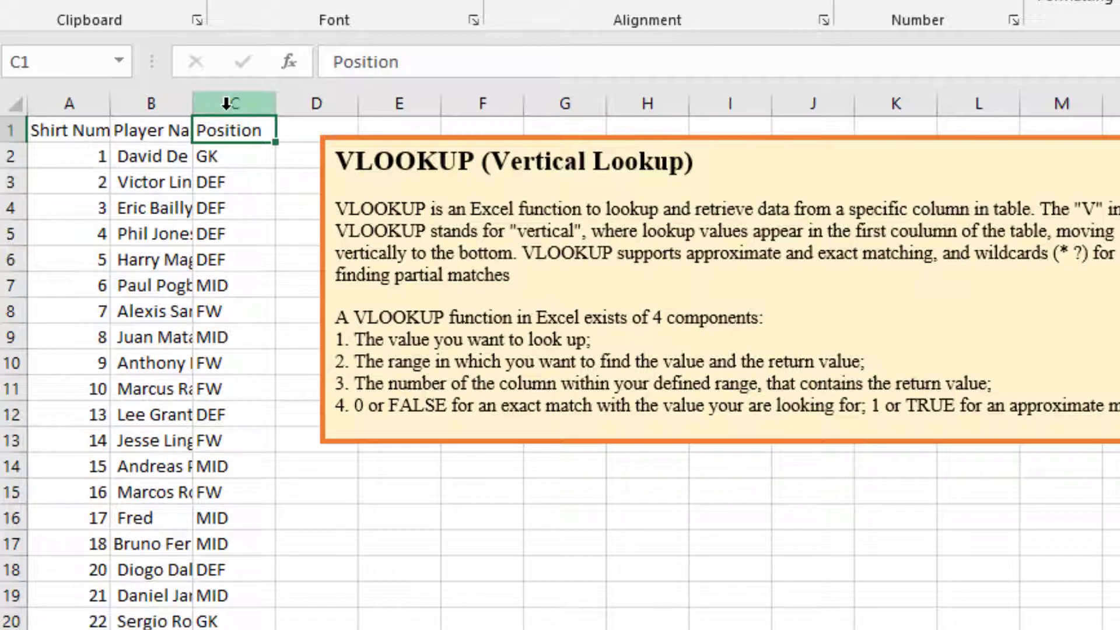
{"action": "left_click", "coordinate": [226, 104]}
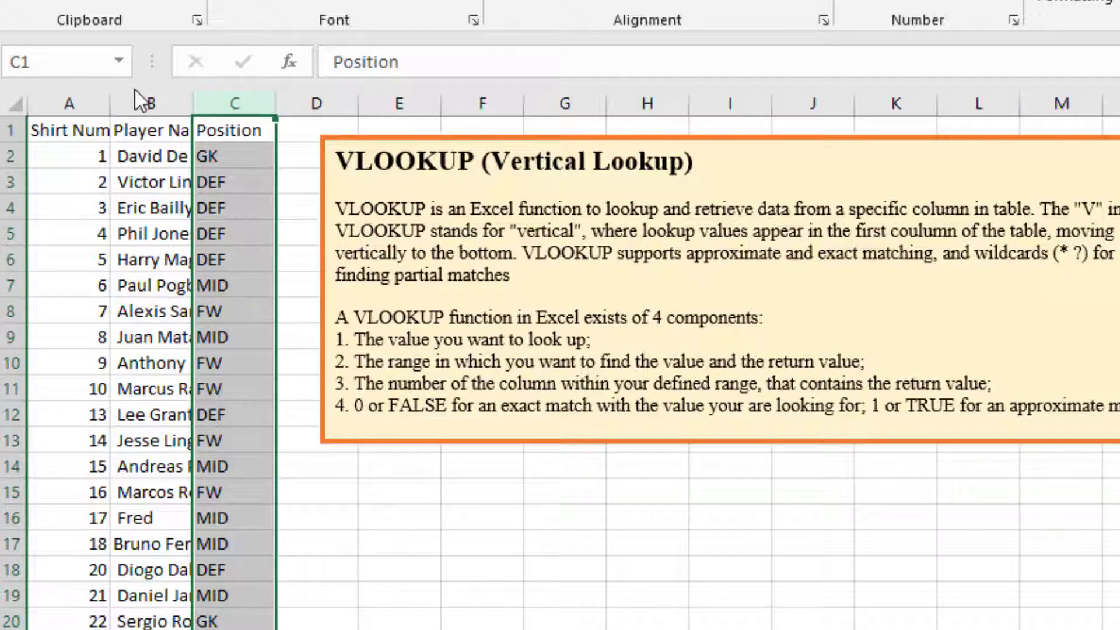
{"action": "left_click", "coordinate": [150, 101]}
{"action": "left_click", "coordinate": [100, 101]}
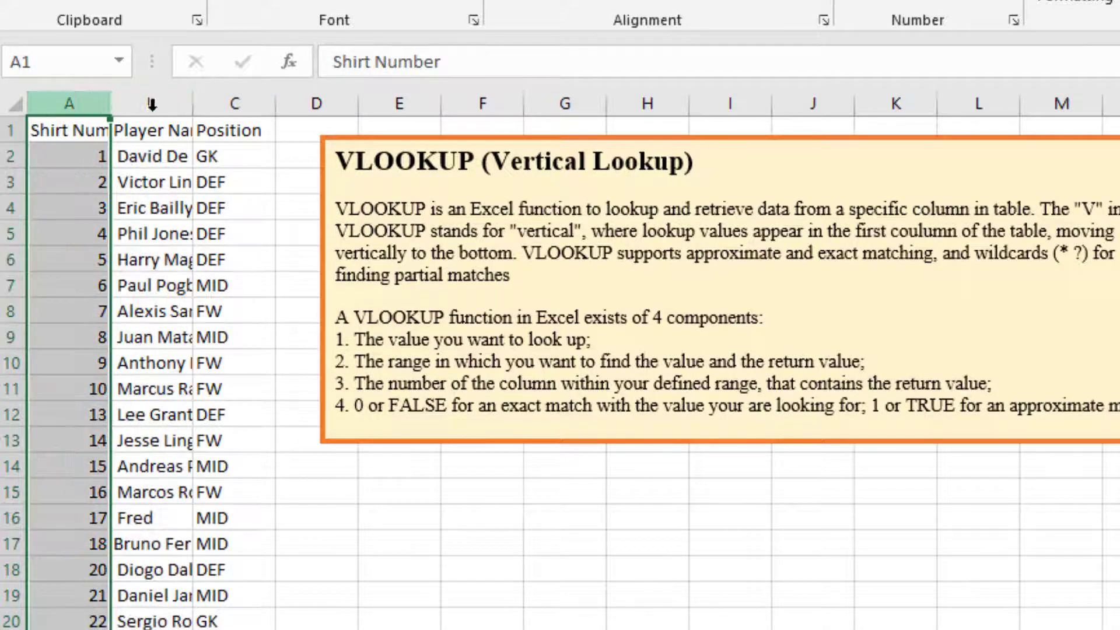
{"action": "left_click", "coordinate": [150, 102]}
{"action": "left_click", "coordinate": [232, 102]}
{"action": "left_click", "coordinate": [79, 117]}
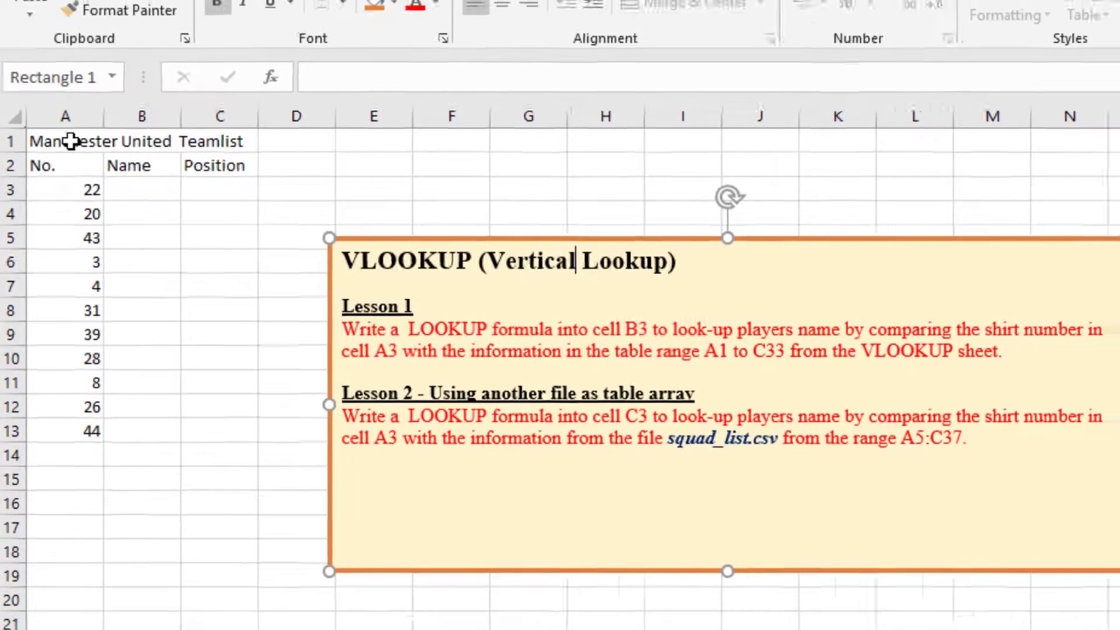
Examine the Lesson 2 team list, focusing on number cell A3 and name cell B3.
{"action": "left_click", "coordinate": [76, 130]}
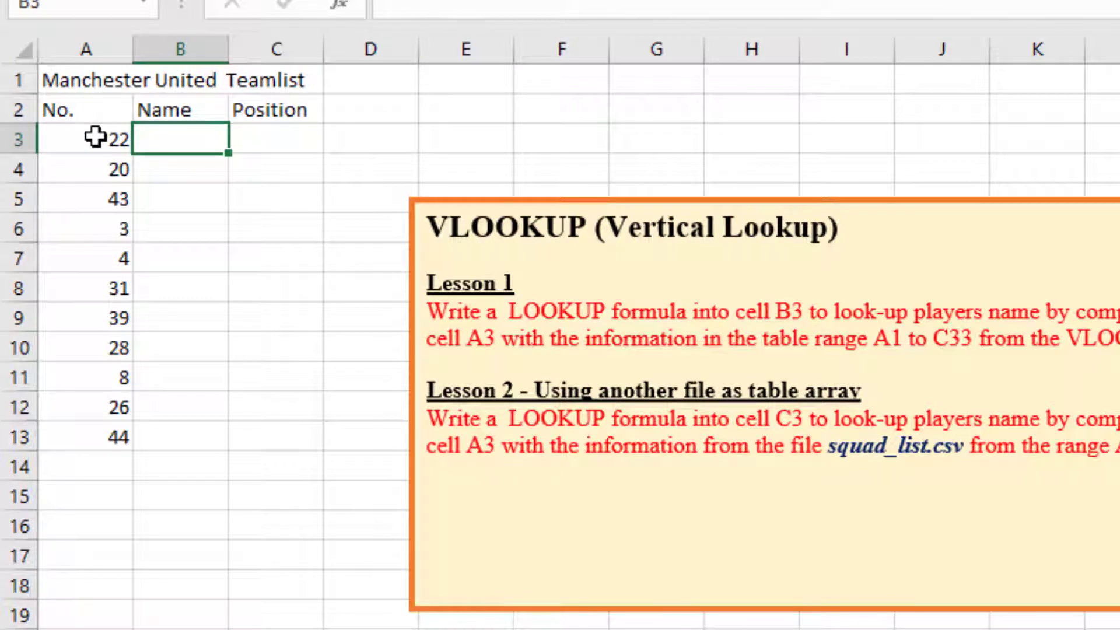
{"action": "left_click", "coordinate": [91, 142]}
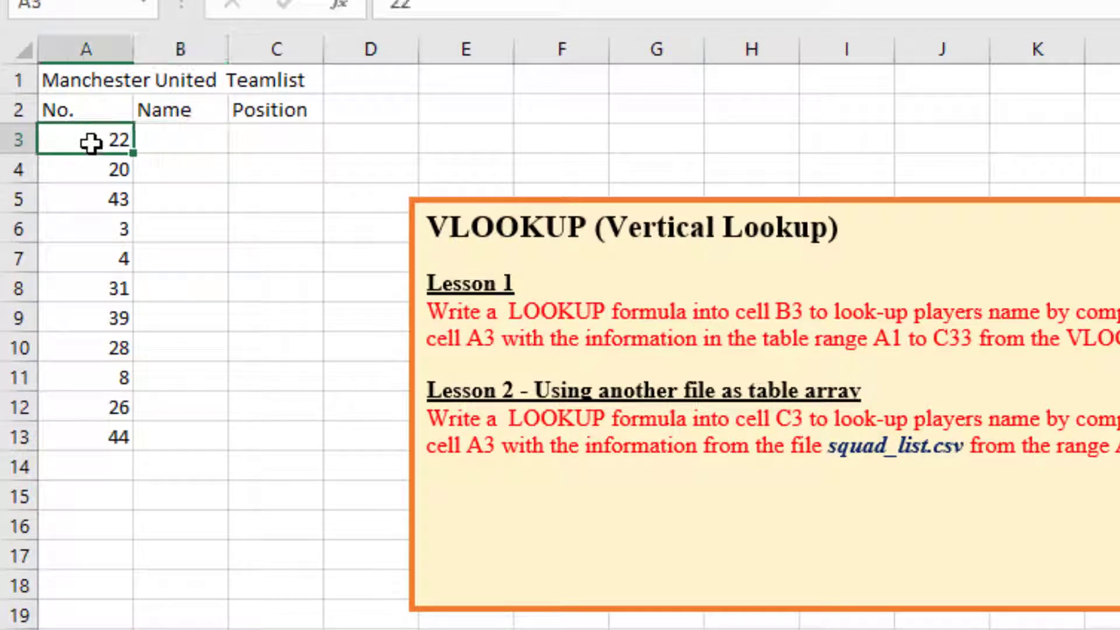
{"action": "left_click", "coordinate": [167, 142]}
{"action": "left_click", "coordinate": [103, 137]}
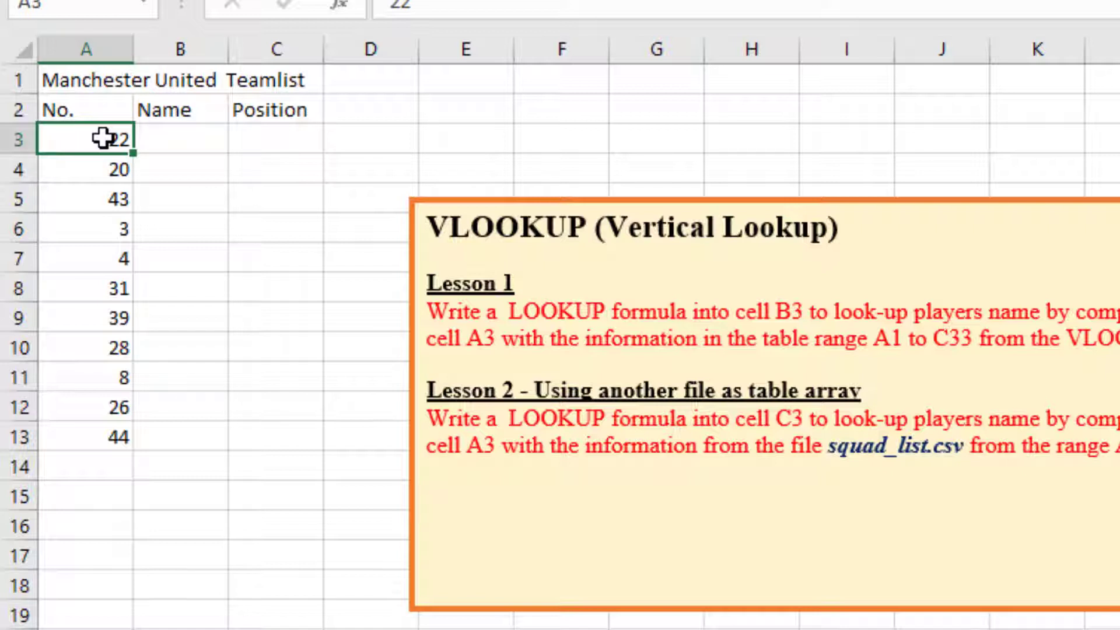
{"action": "left_click", "coordinate": [161, 142]}
{"action": "left_click", "coordinate": [118, 142]}
{"action": "left_click", "coordinate": [176, 144]}
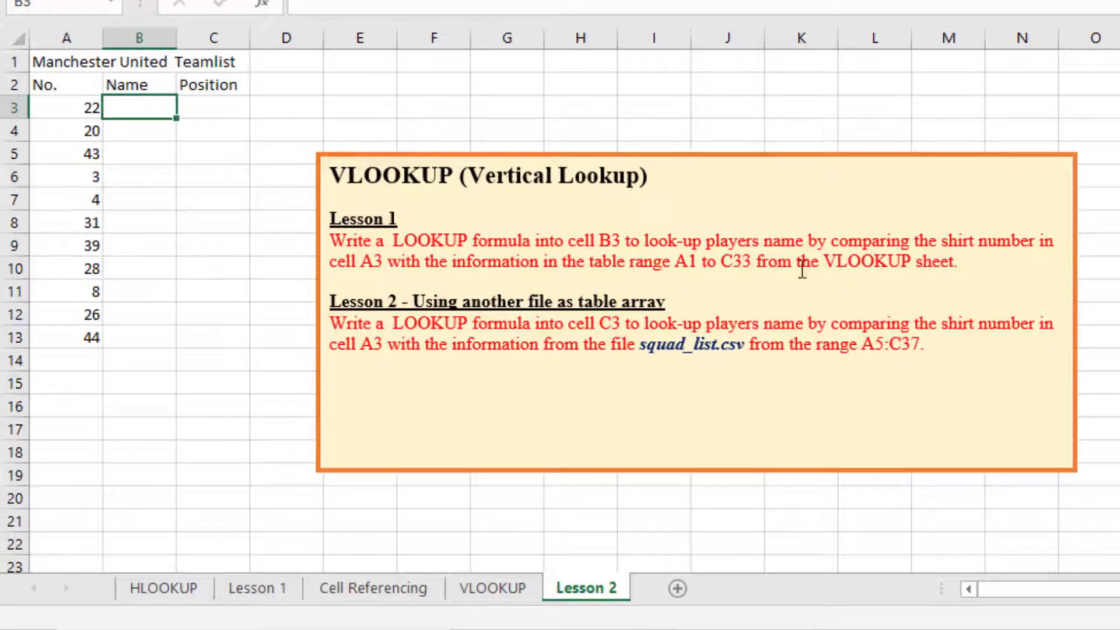
Check the extent of the table range A1 to C33 on the VLOOKUP sheet and return to the Lesson 2 sheet.
{"action": "left_click", "coordinate": [499, 589]}
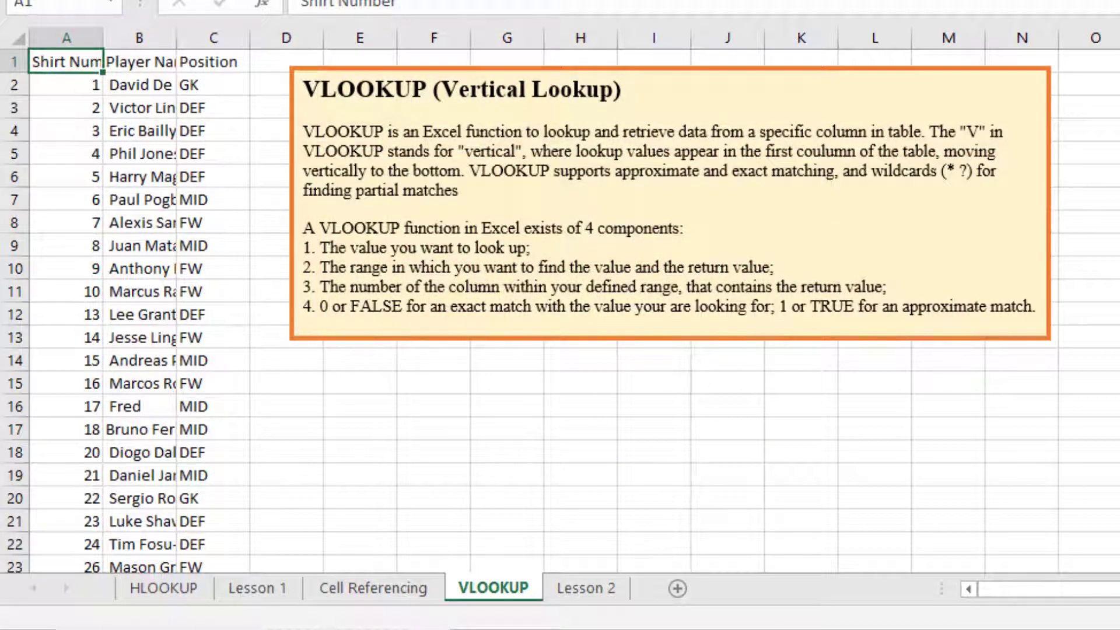
{"action": "scroll", "coordinate": [560, 309], "scroll_direction": "down", "scroll_amount": 5}
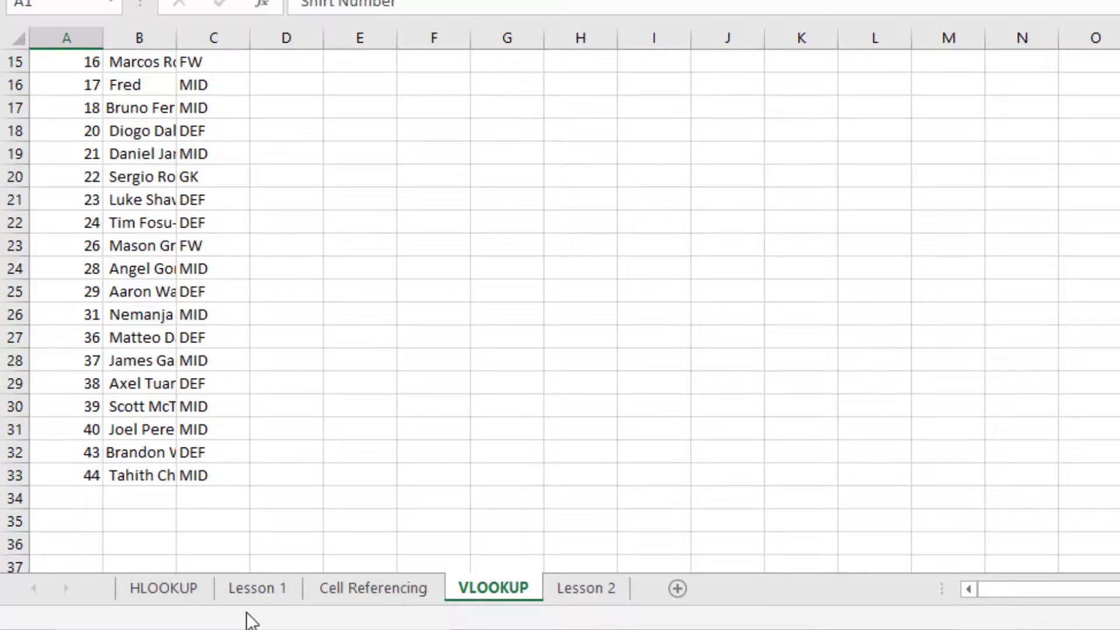
{"action": "left_click", "coordinate": [194, 487]}
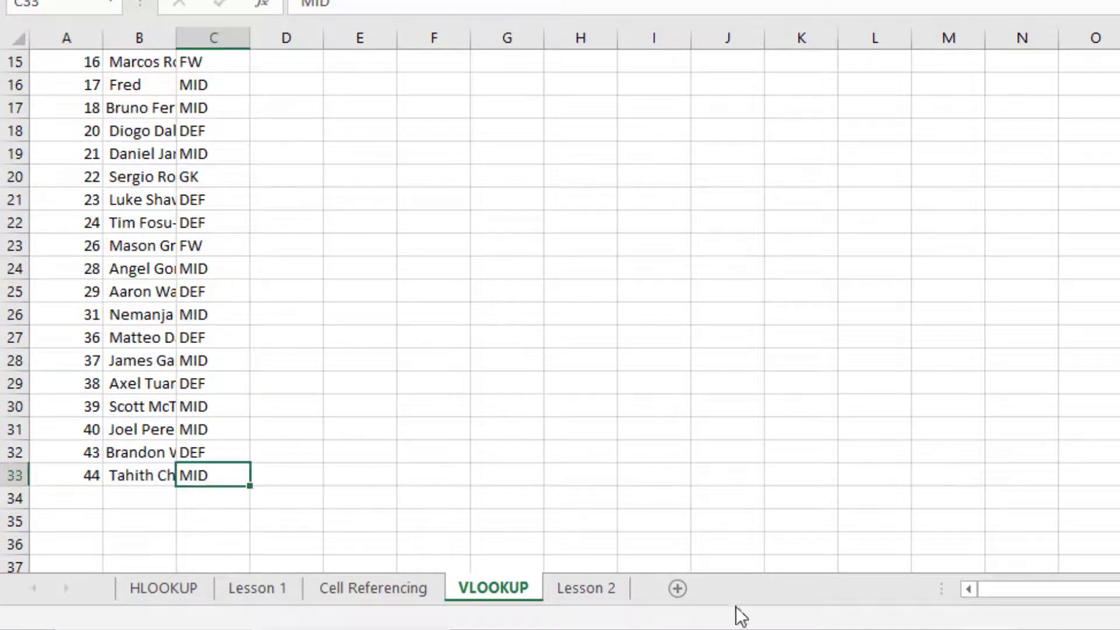
{"action": "left_click", "coordinate": [587, 589]}
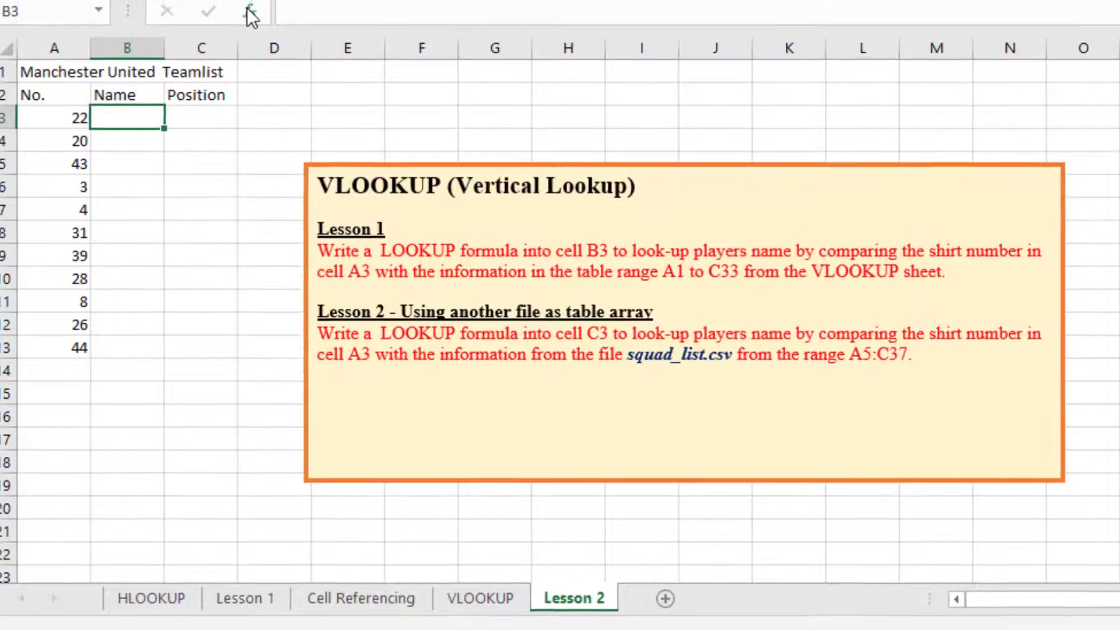
{"action": "left_click", "coordinate": [263, 4]}
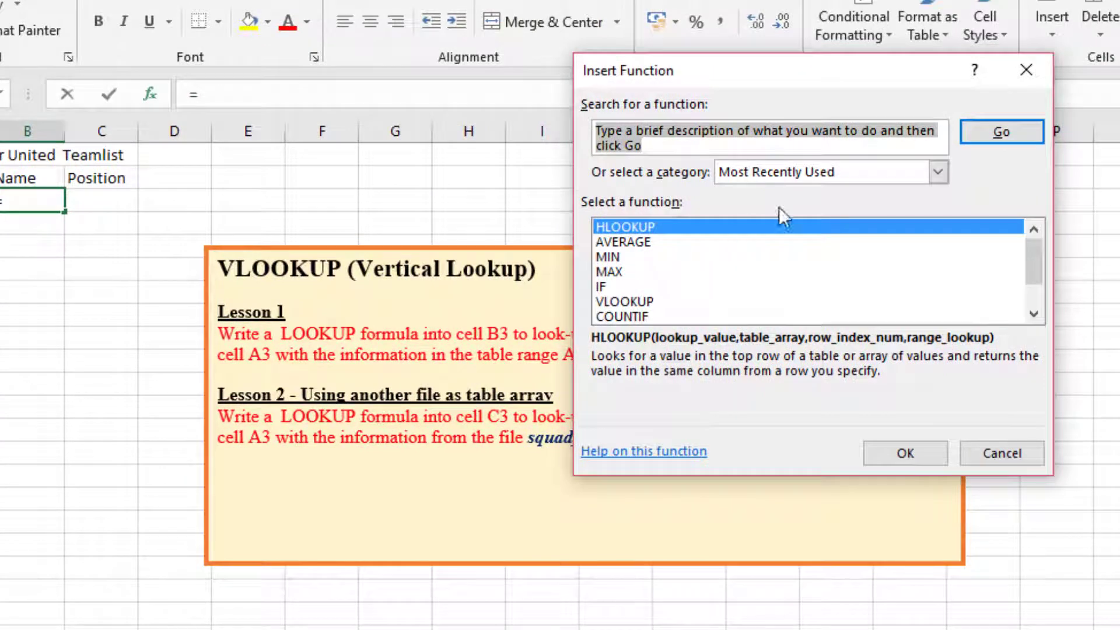
{"action": "type", "text": "V"}
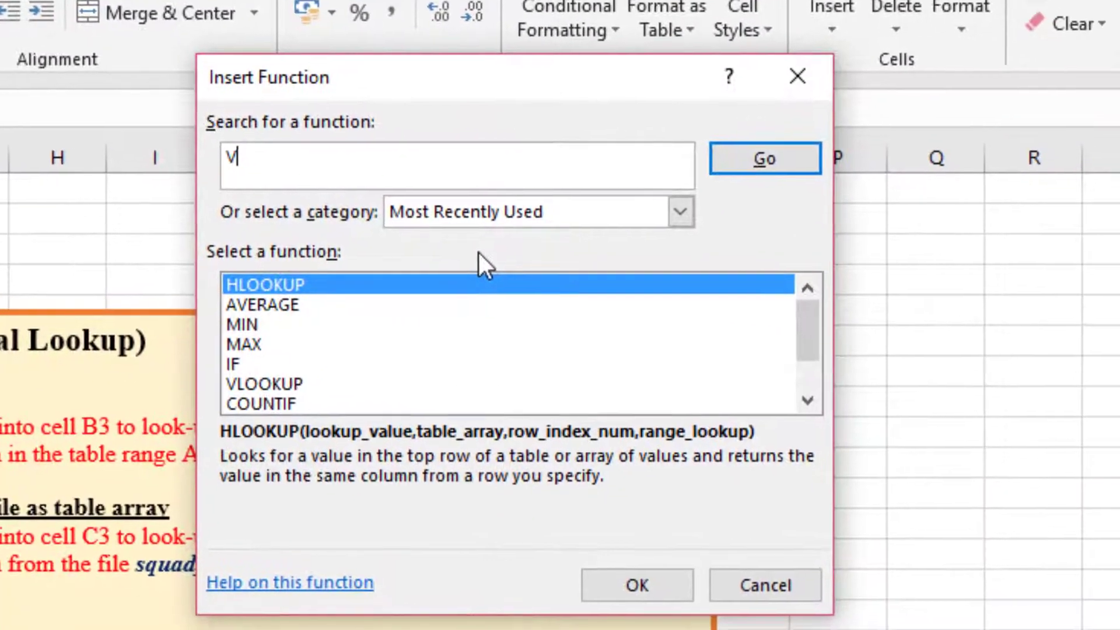
{"action": "type", "text": "lookup"}
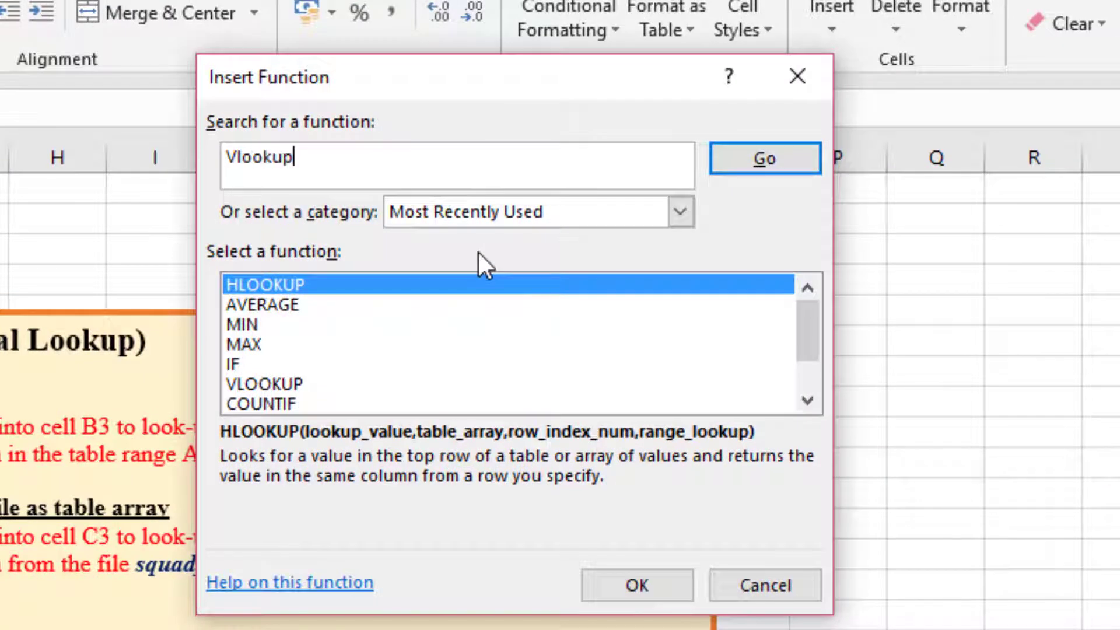
{"action": "left_click", "coordinate": [761, 153]}
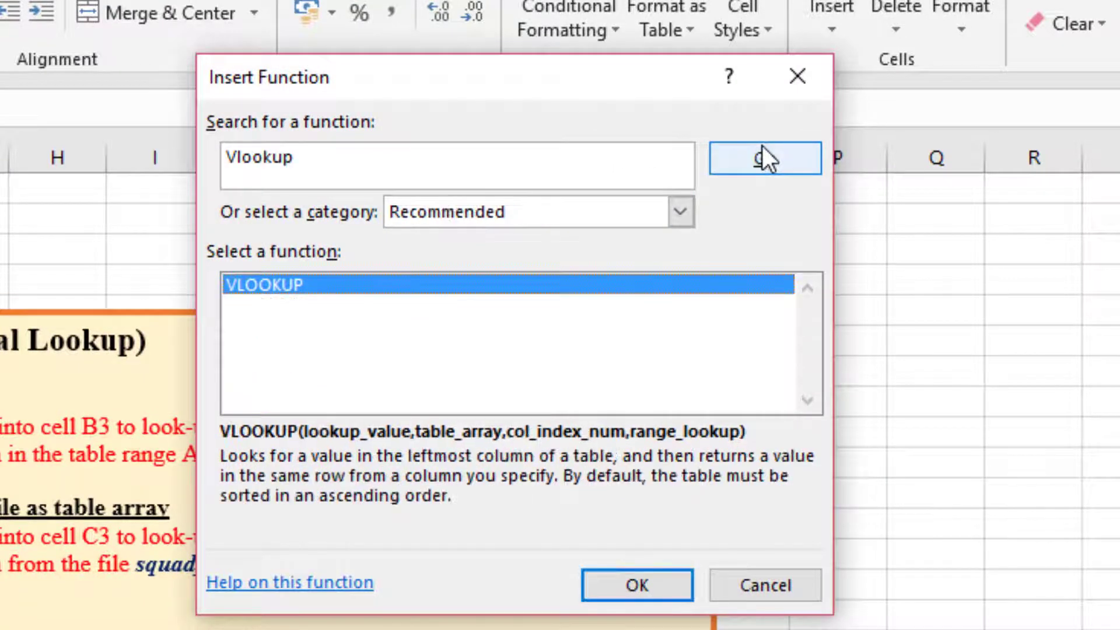
{"action": "double_click", "coordinate": [288, 284]}
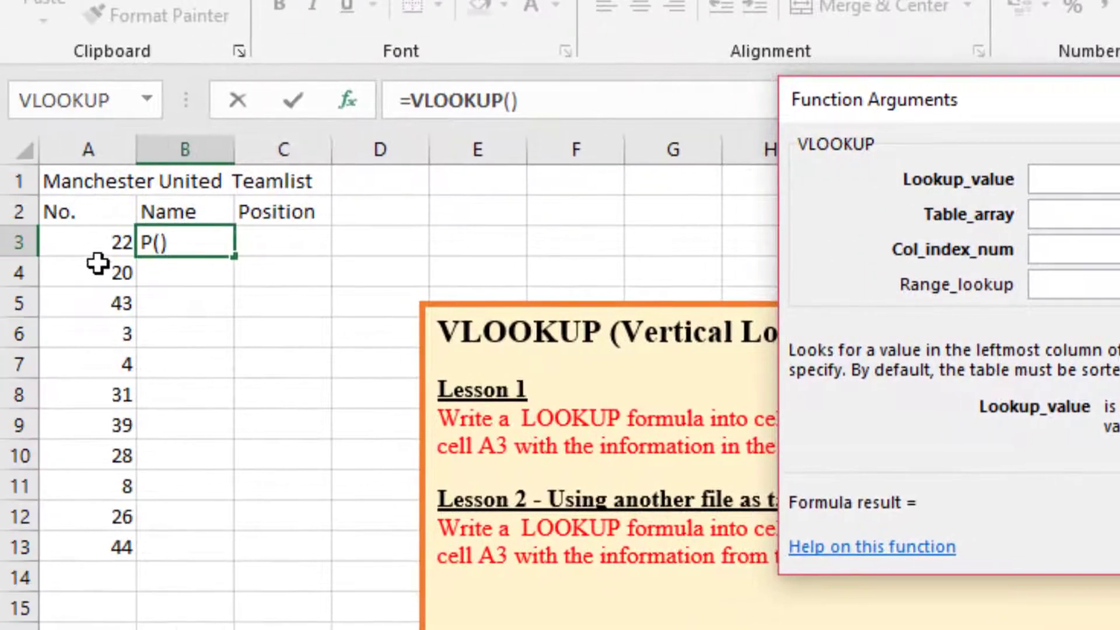
{"action": "left_click", "coordinate": [94, 247]}
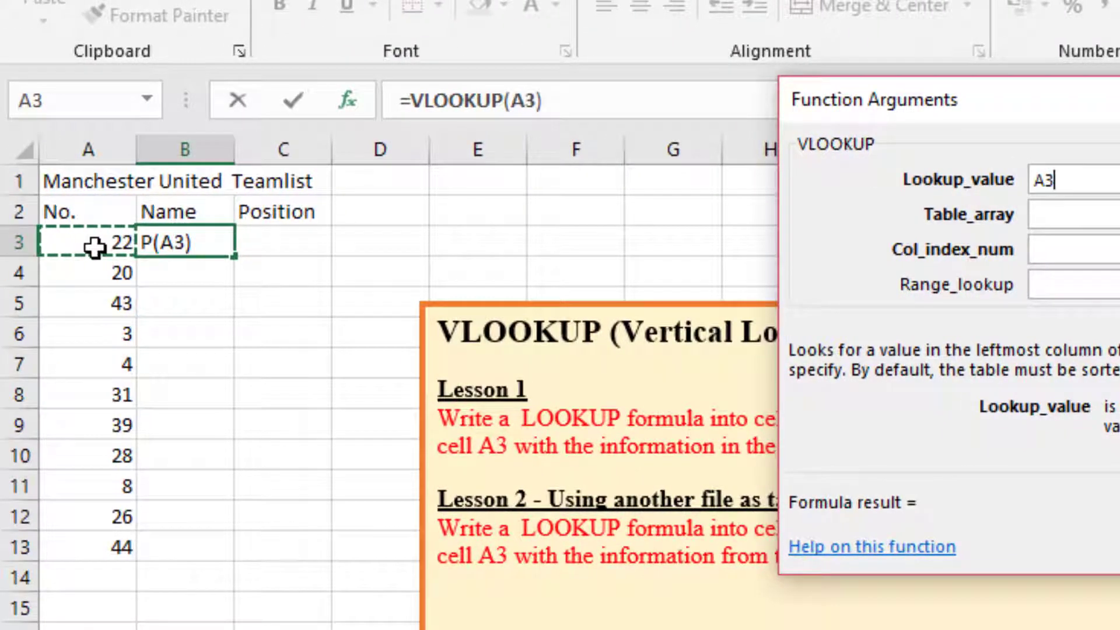
{"action": "key", "text": "Escape"}
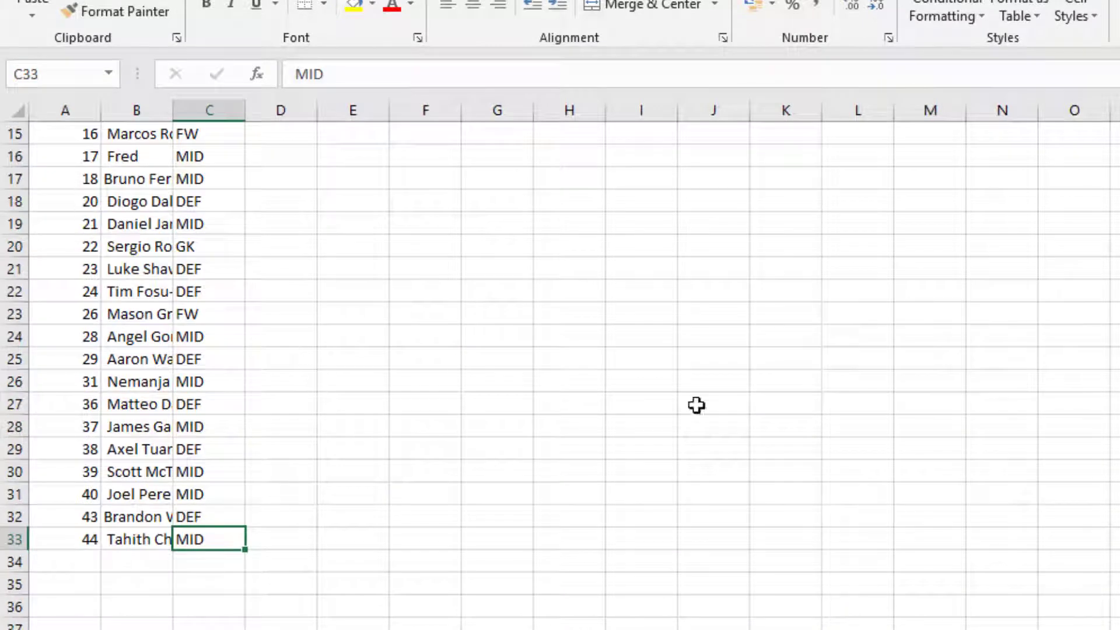
Compare the team list numbers on the Lesson 2 sheet with the shirt numbers in A2:A33 on the VLOOKUP sheet.
{"action": "scroll", "coordinate": [570, 374], "scroll_direction": "up", "scroll_amount": 5}
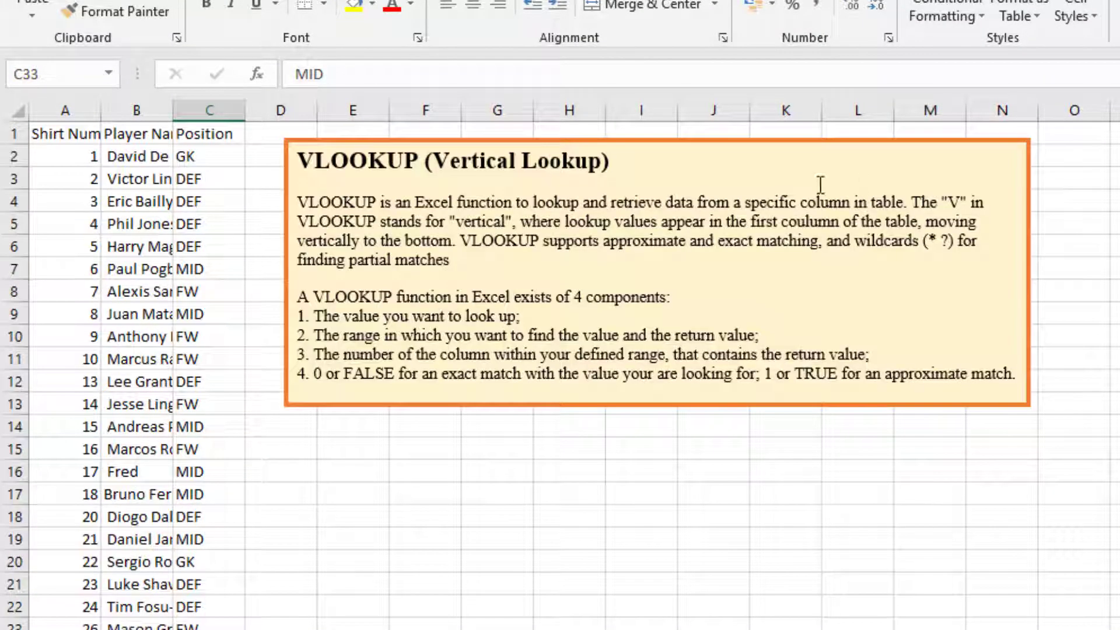
{"action": "left_click_drag", "start_coordinate": [82, 156], "coordinate": [71, 581]}
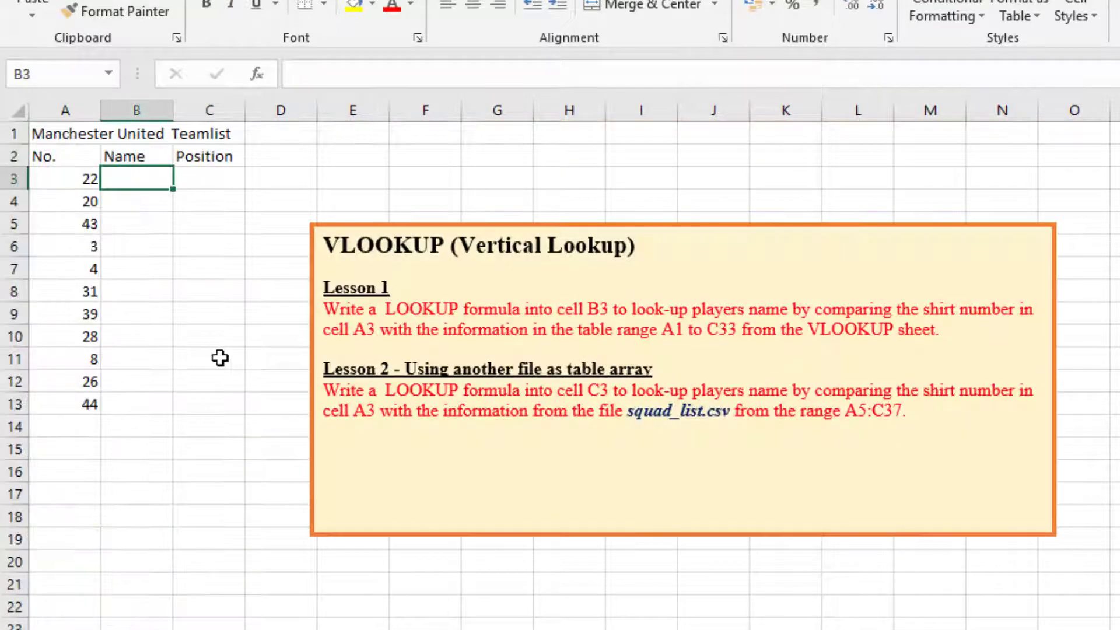
{"action": "left_click", "coordinate": [70, 181]}
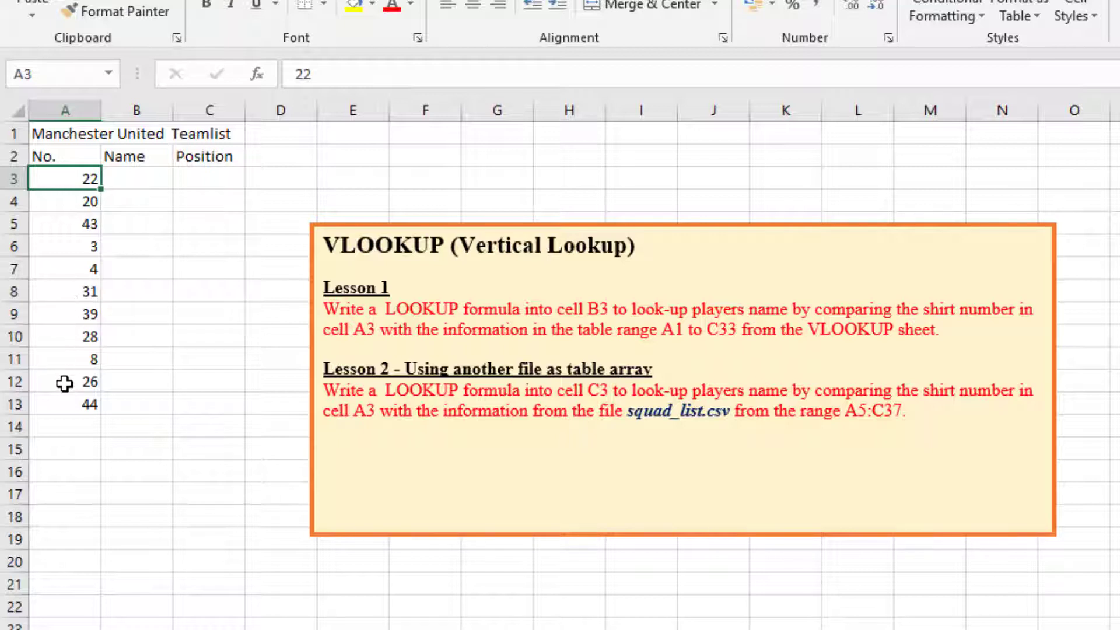
{"action": "left_click", "coordinate": [68, 156]}
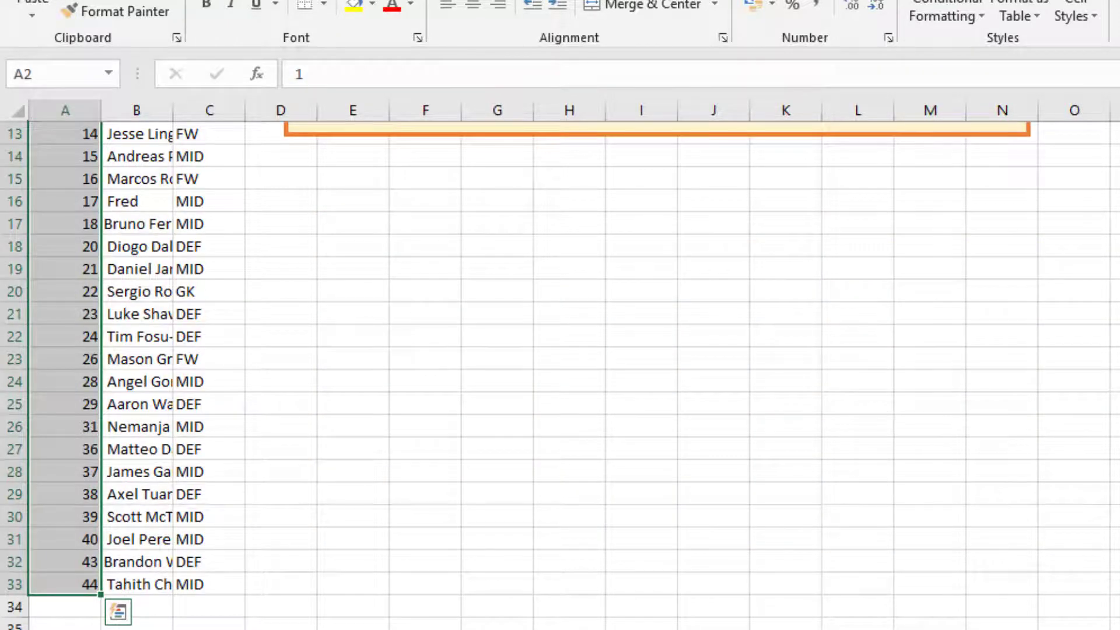
{"action": "scroll", "coordinate": [574, 374], "scroll_direction": "up", "scroll_amount": 4}
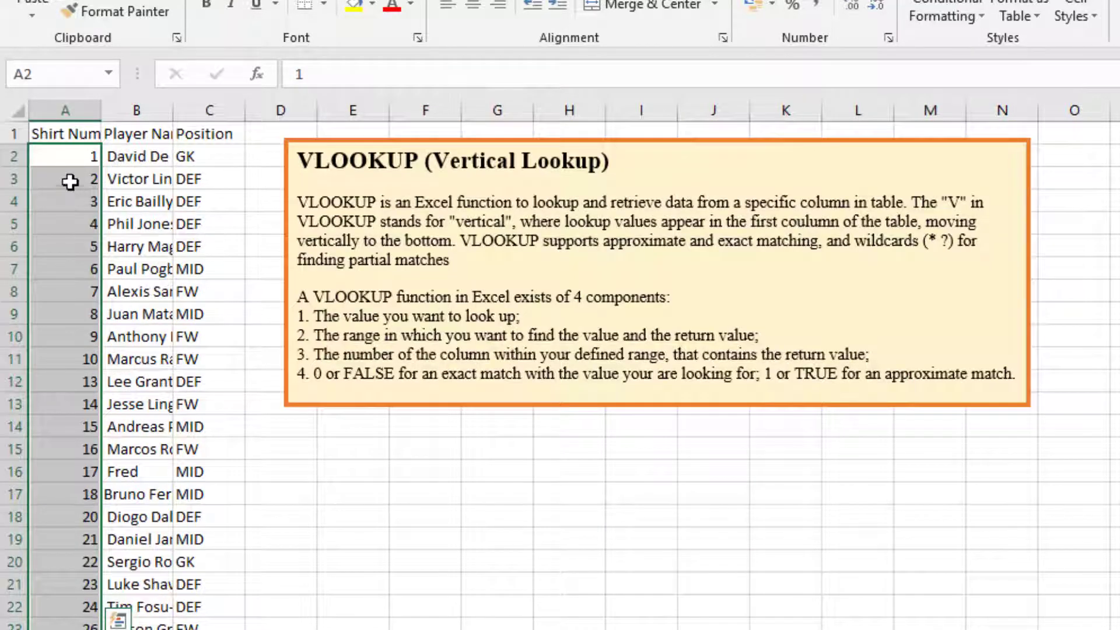
{"action": "left_click", "coordinate": [67, 175]}
{"action": "left_click_drag", "start_coordinate": [65, 156], "coordinate": [66, 613]}
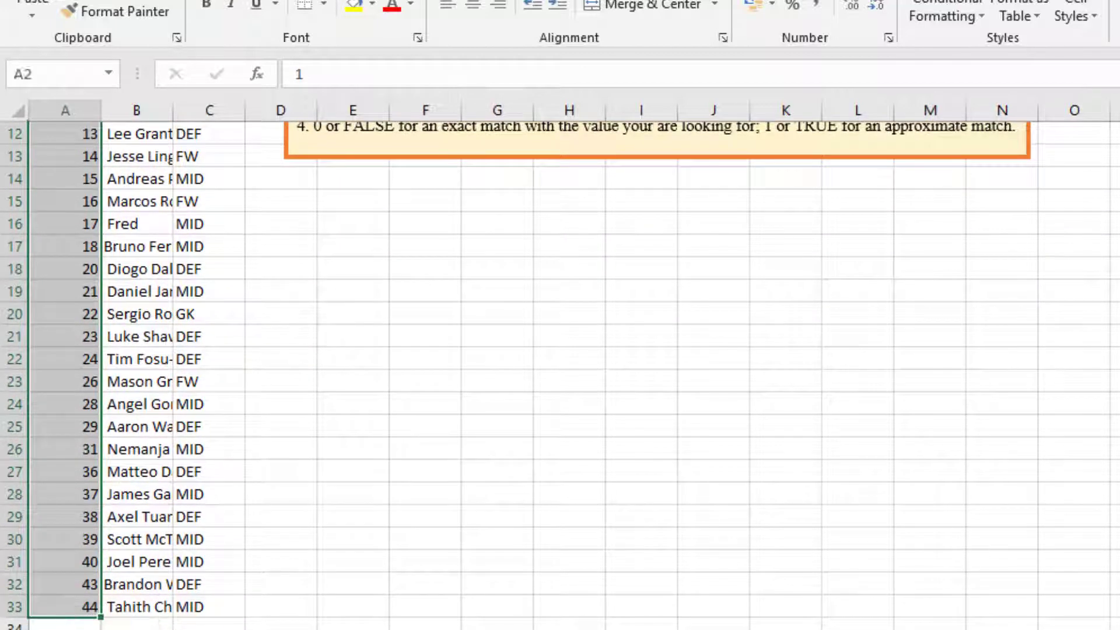
{"action": "scroll", "coordinate": [973, 553], "scroll_direction": "up", "scroll_amount": 4}
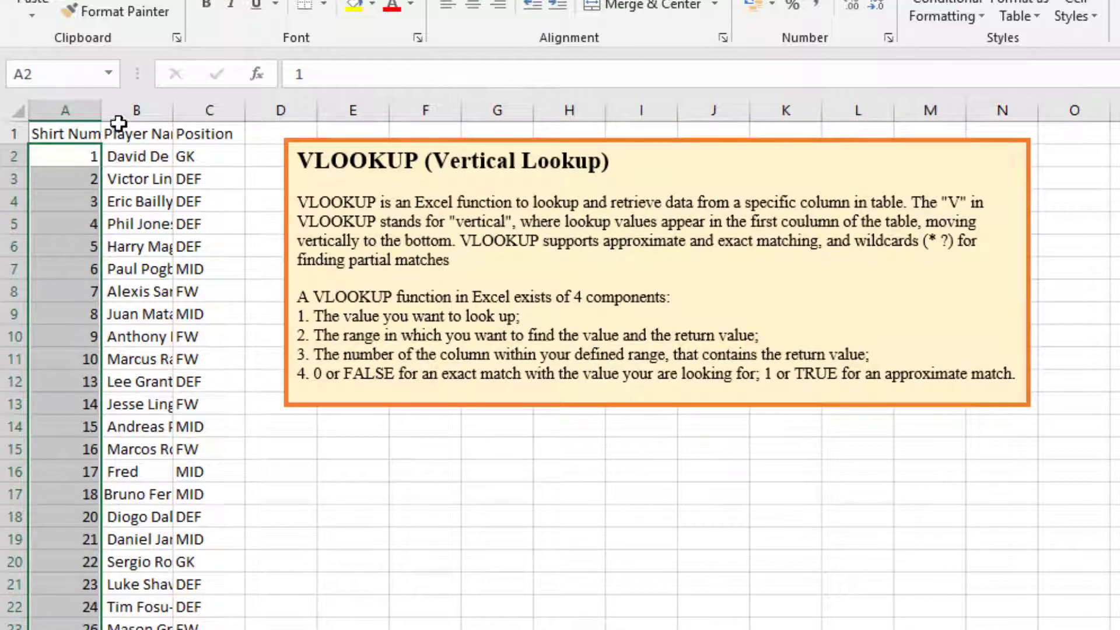
Fit the Shirt Number column's width to its contents on the VLOOKUP sheet and return to the Lesson 2 sheet.
{"action": "double_click", "coordinate": [102, 111]}
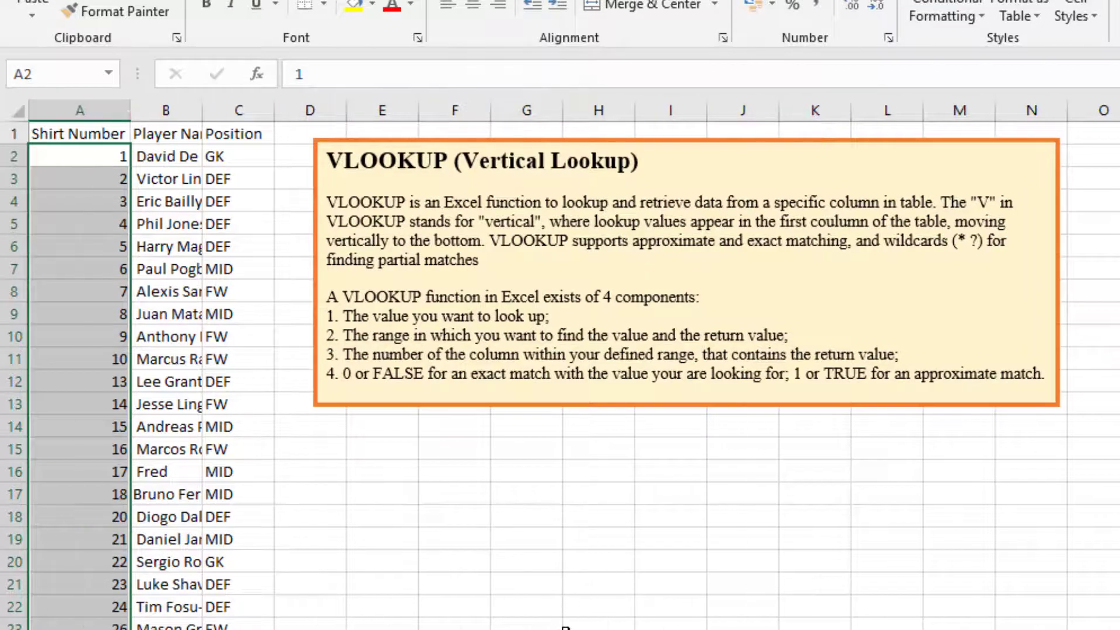
{"action": "left_click", "coordinate": [564, 629]}
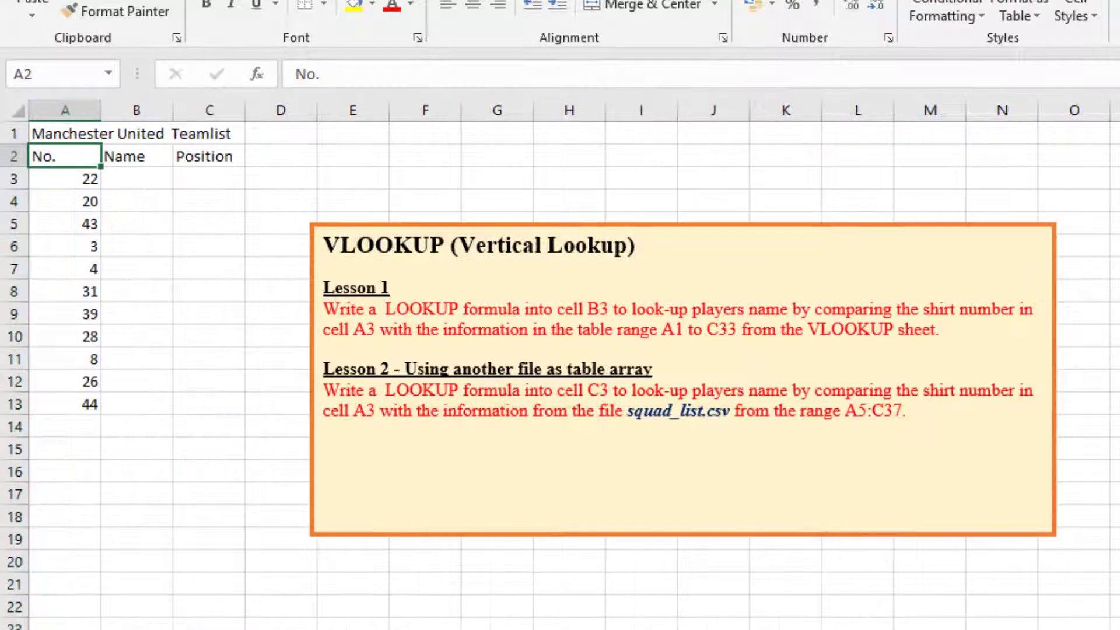
Start a VLOOKUP function in cell B3 of the Lesson 2 sheet with A3 as the lookup value.
{"action": "left_click", "coordinate": [84, 179]}
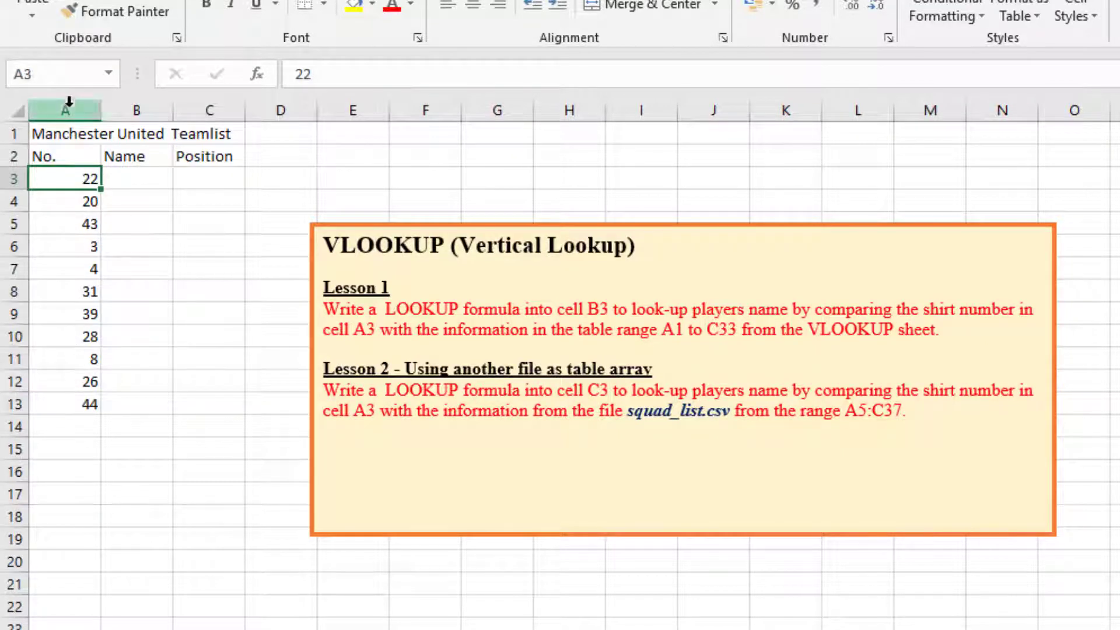
{"action": "left_click", "coordinate": [115, 181]}
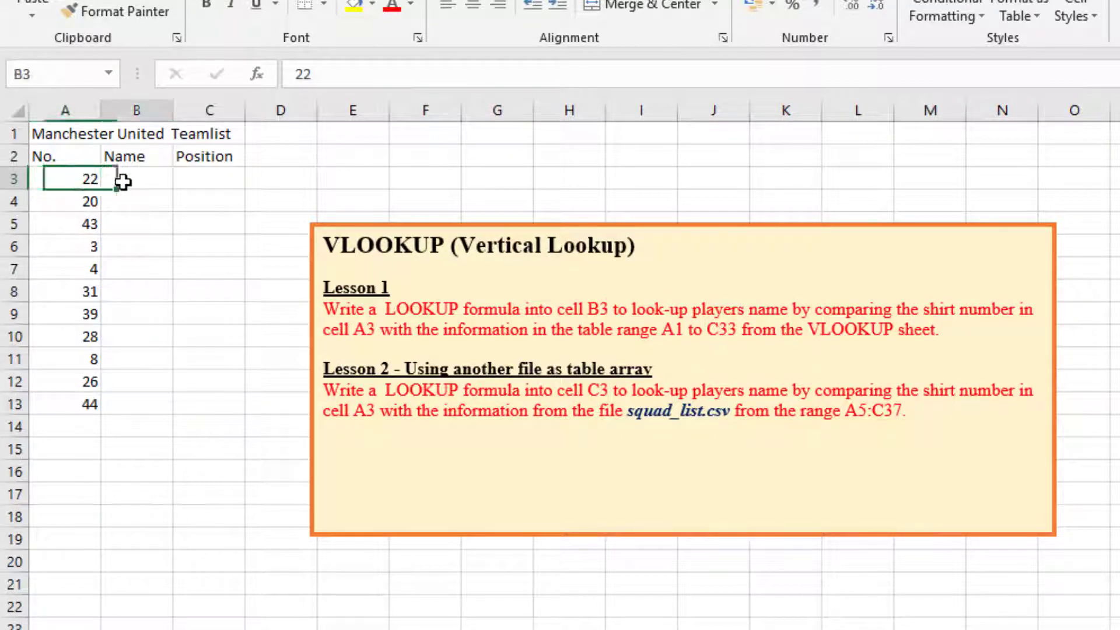
{"action": "left_click", "coordinate": [255, 85]}
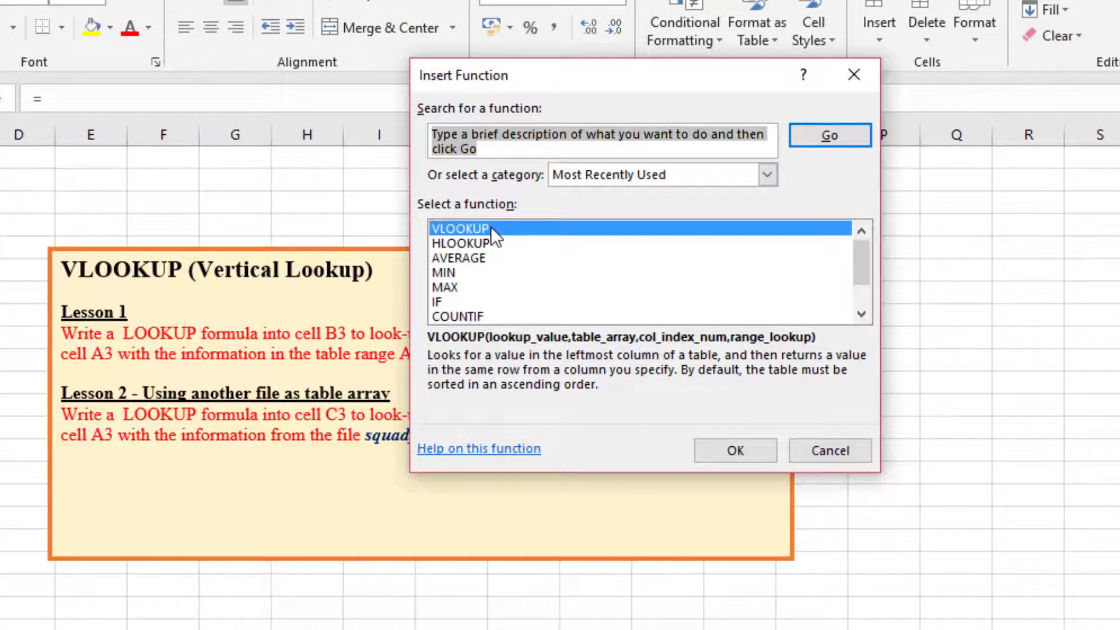
{"action": "double_click", "coordinate": [491, 226]}
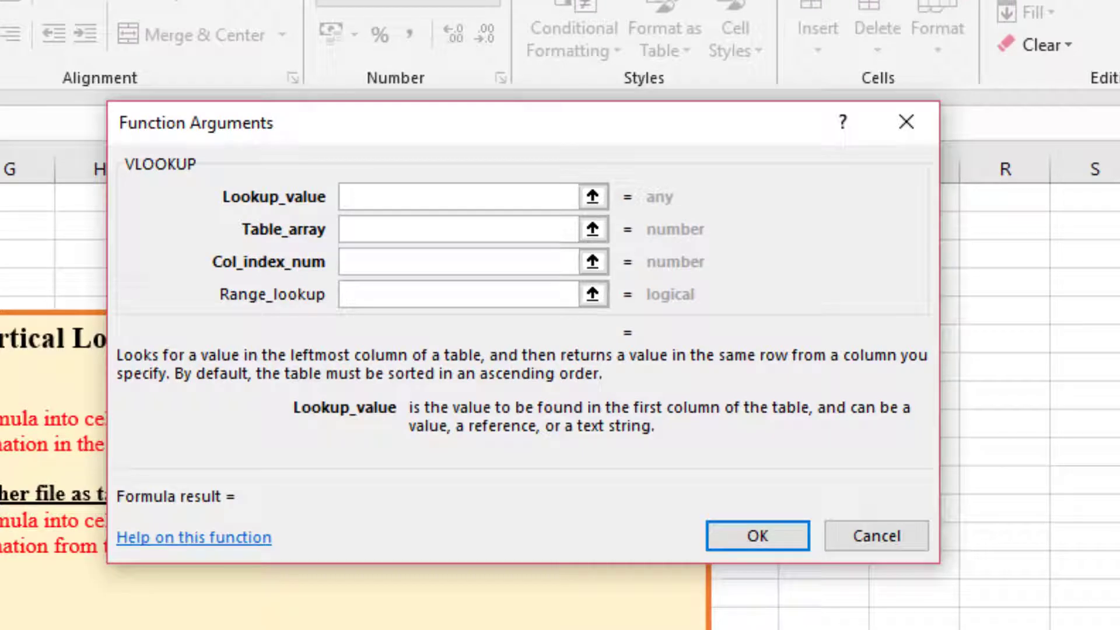
{"action": "type", "text": "A3"}
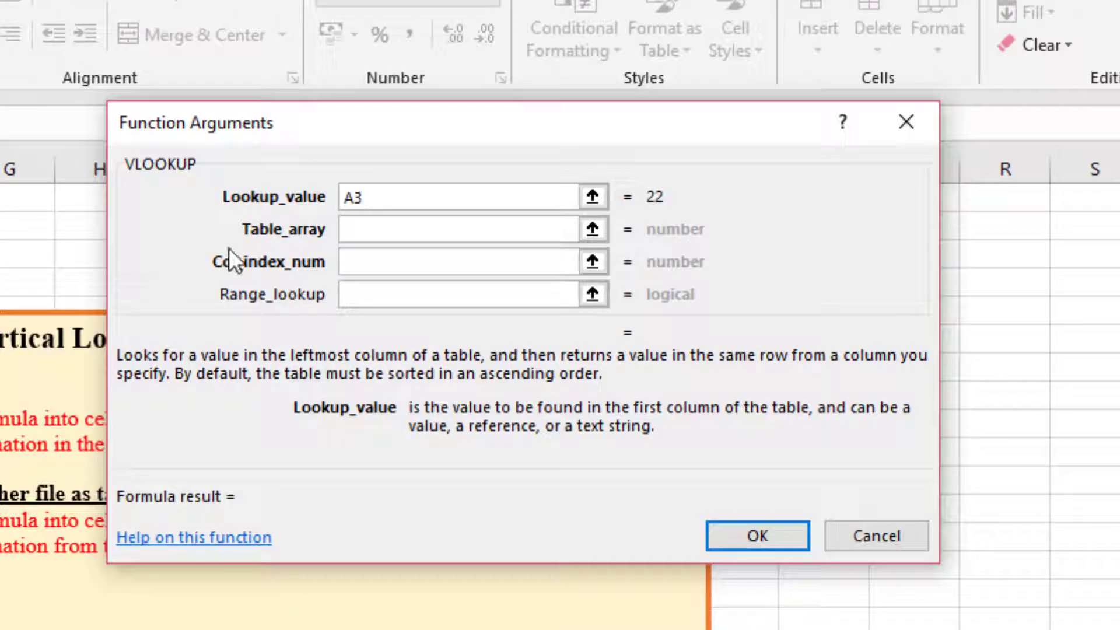
Set the function's table array to the range A2:C33 on the VLOOKUP sheet.
{"action": "left_click", "coordinate": [347, 230]}
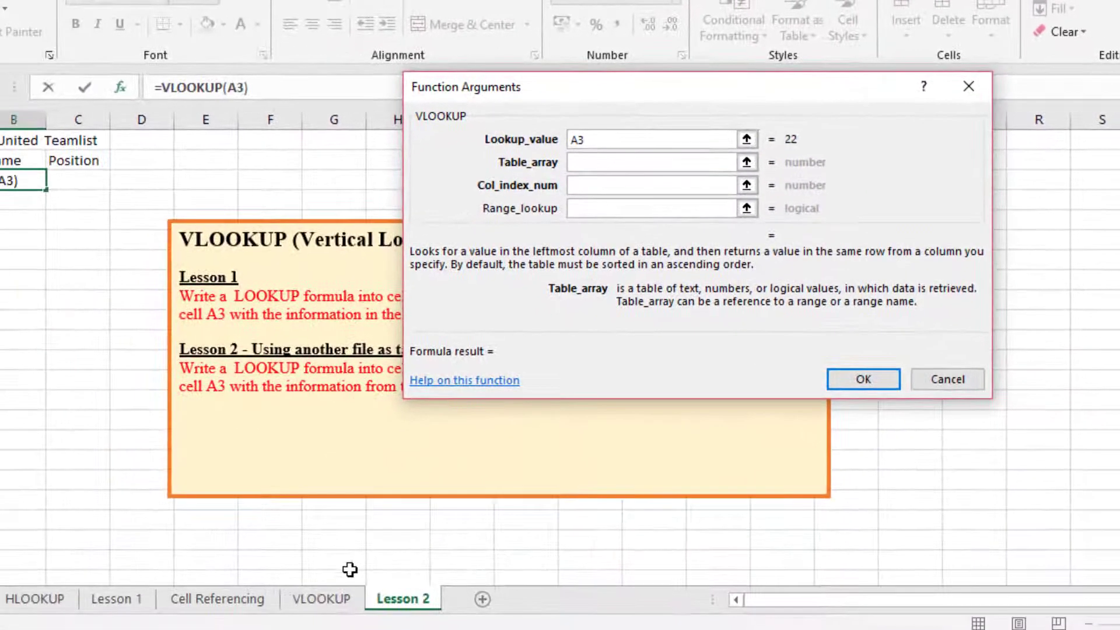
{"action": "left_click", "coordinate": [339, 598]}
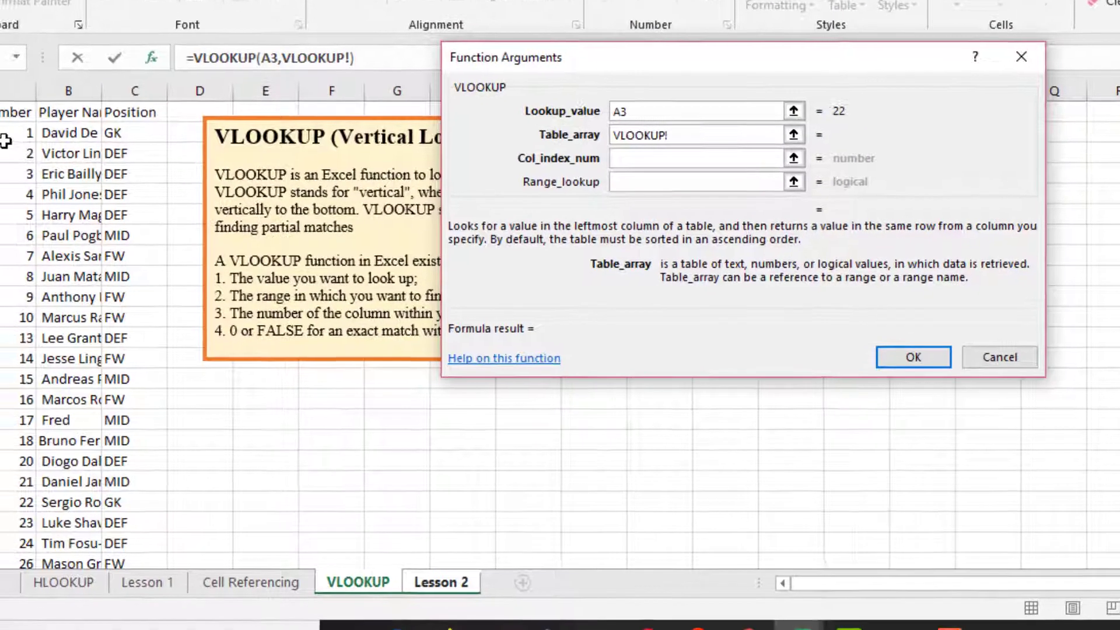
{"action": "left_click_drag", "start_coordinate": [84, 74], "coordinate": [282, 480]}
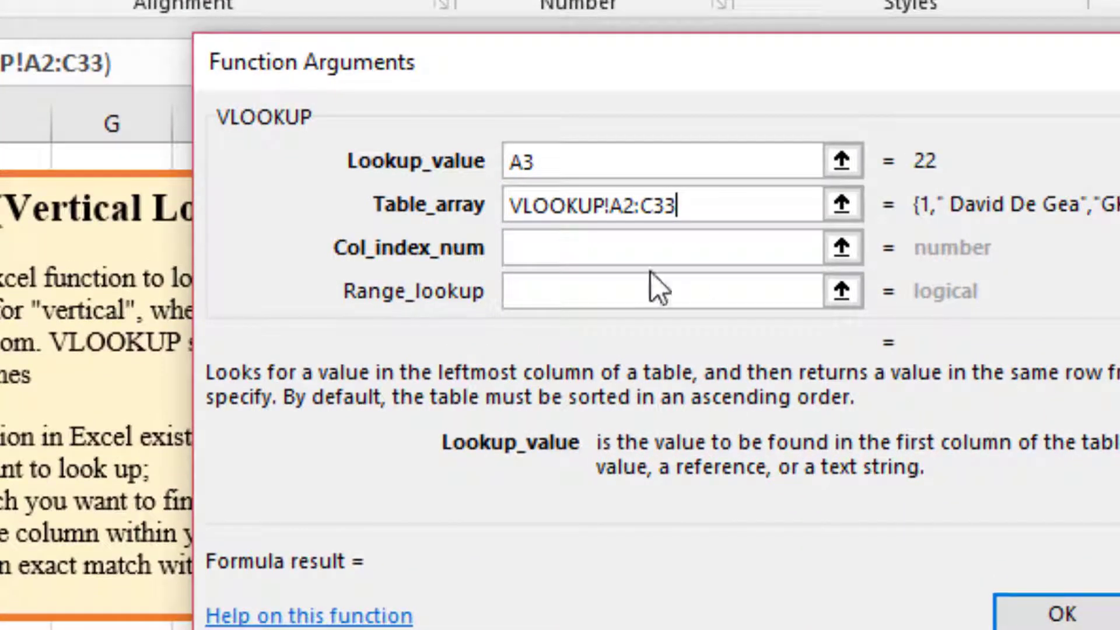
Set the column index number to 2 and the range lookup to 0, and insert the formula in B3.
{"action": "left_click", "coordinate": [624, 254]}
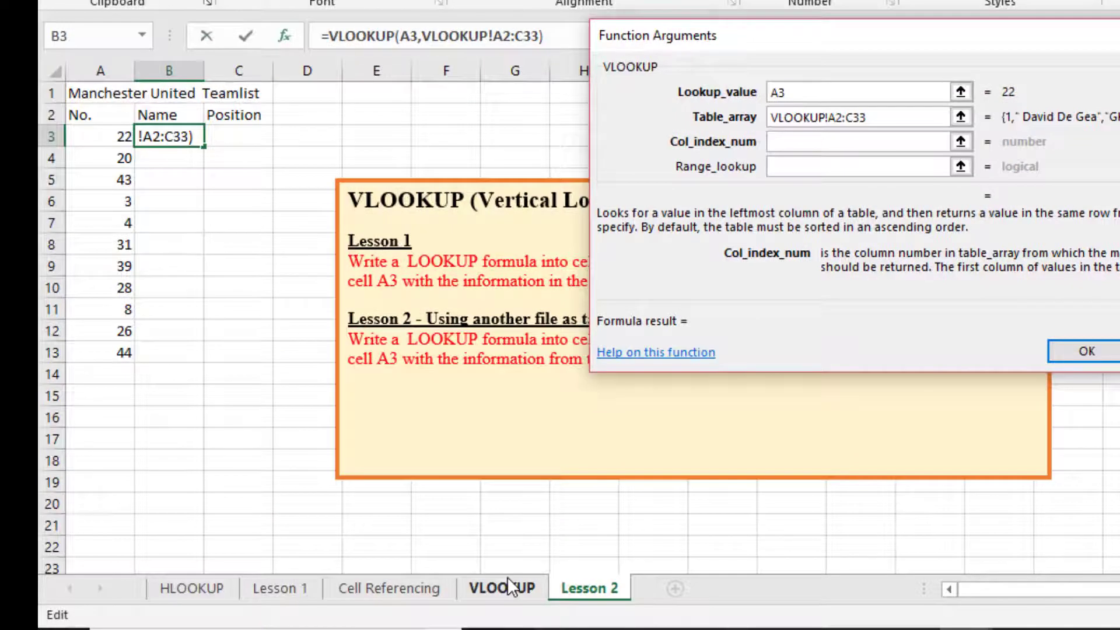
{"action": "left_click", "coordinate": [464, 622]}
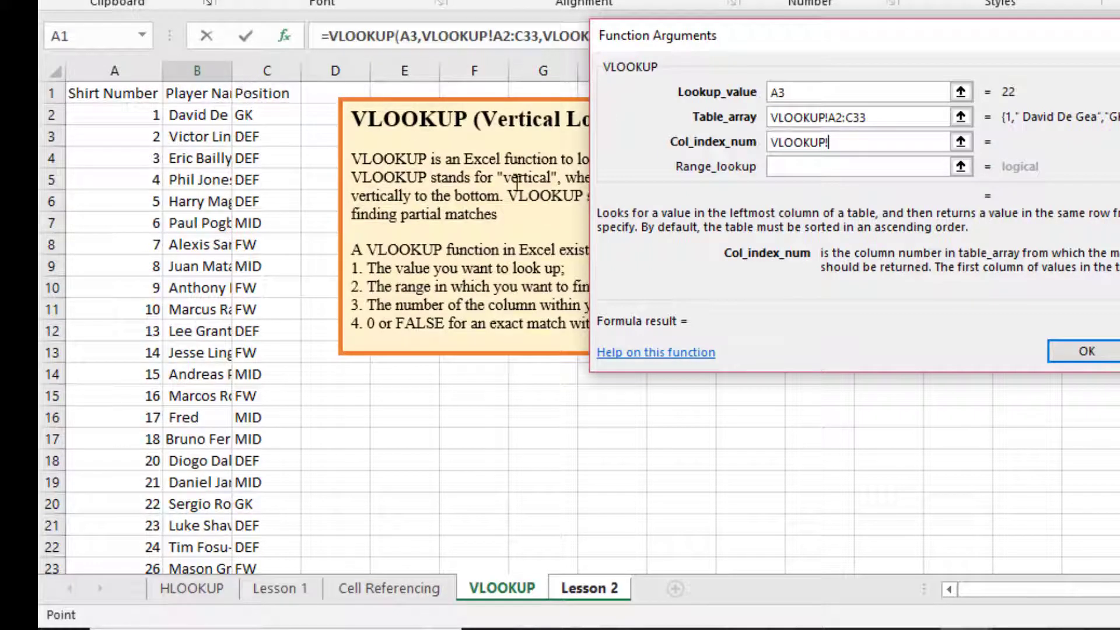
{"action": "left_click_drag", "start_coordinate": [845, 142], "coordinate": [758, 142]}
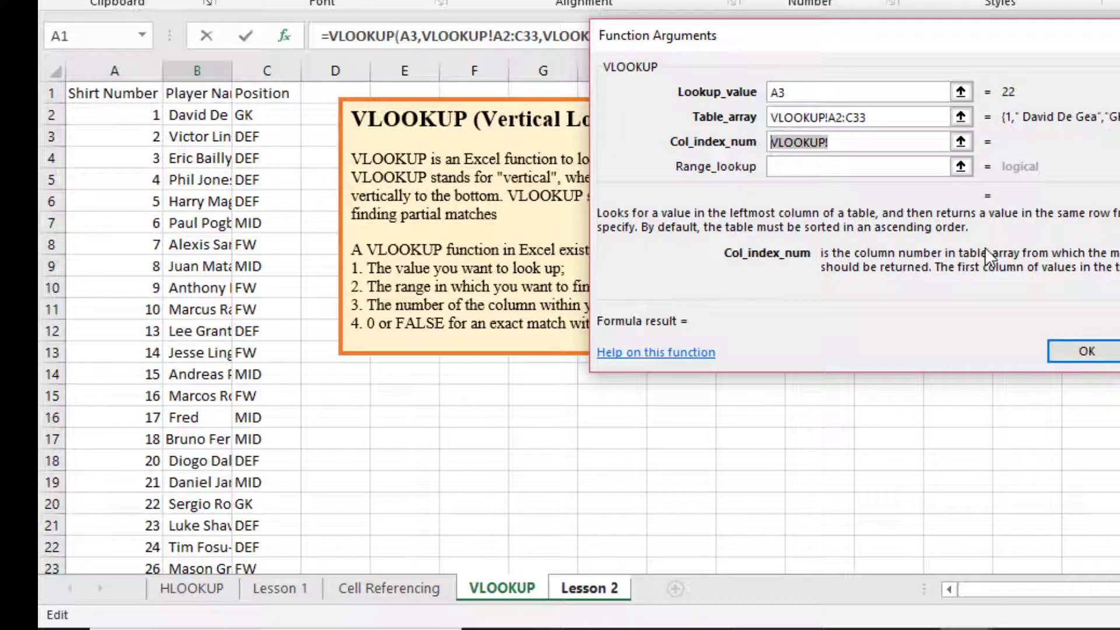
{"action": "type", "text": "2"}
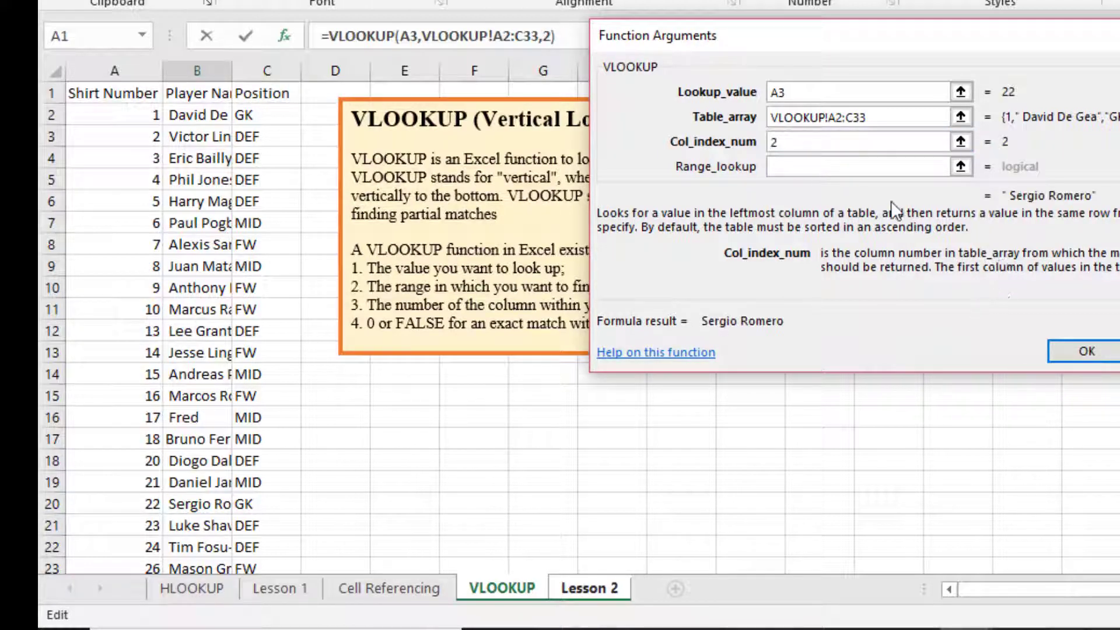
{"action": "left_click", "coordinate": [849, 173]}
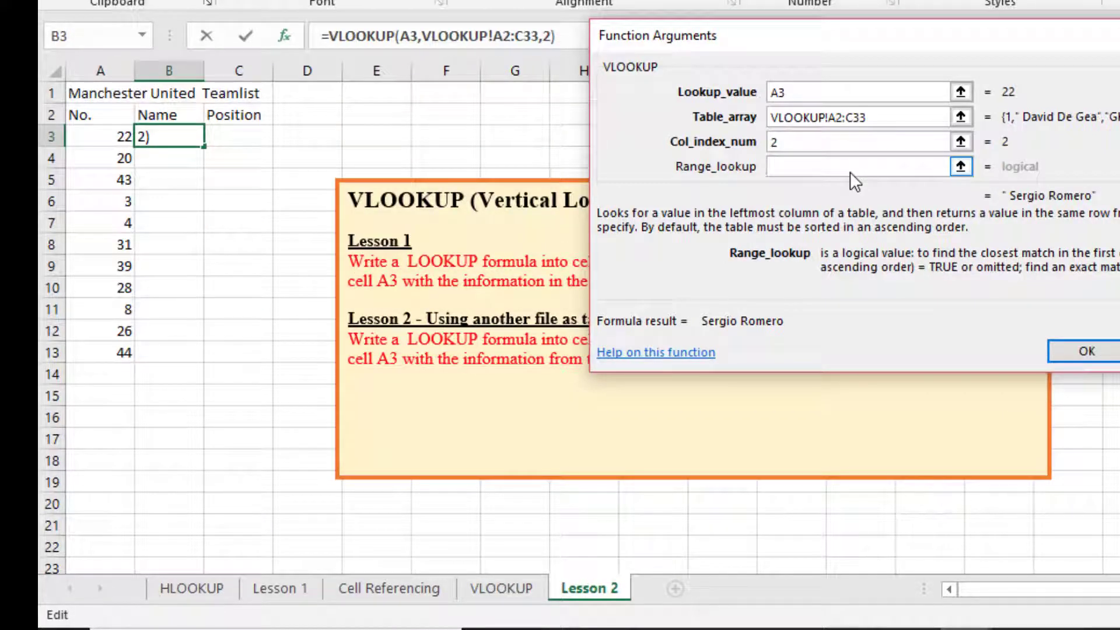
{"action": "type", "text": "0"}
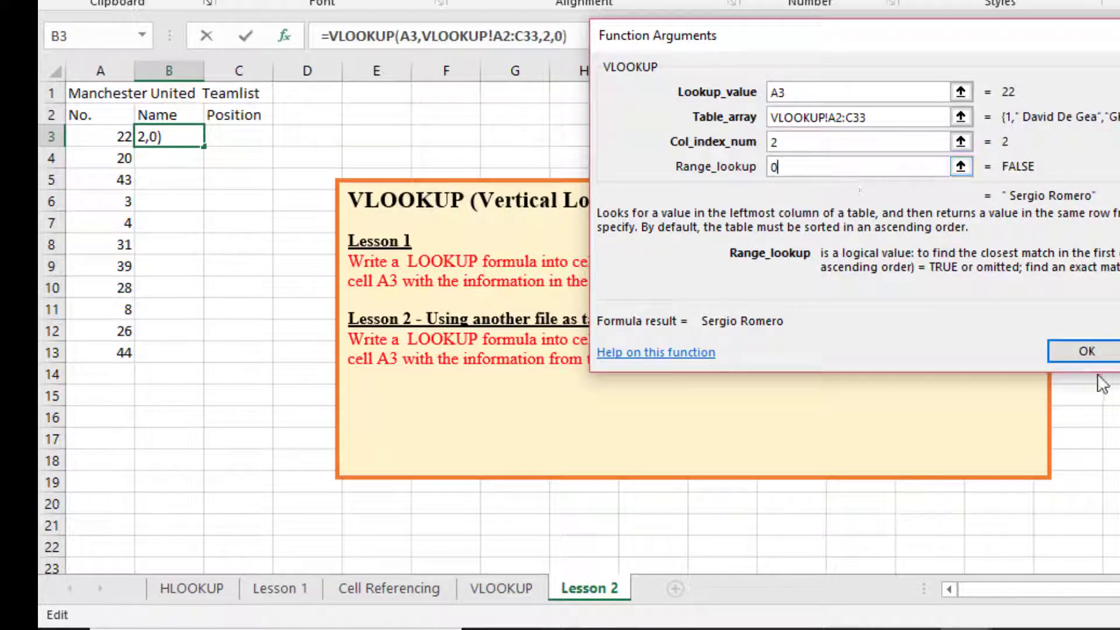
{"action": "left_click", "coordinate": [1086, 352]}
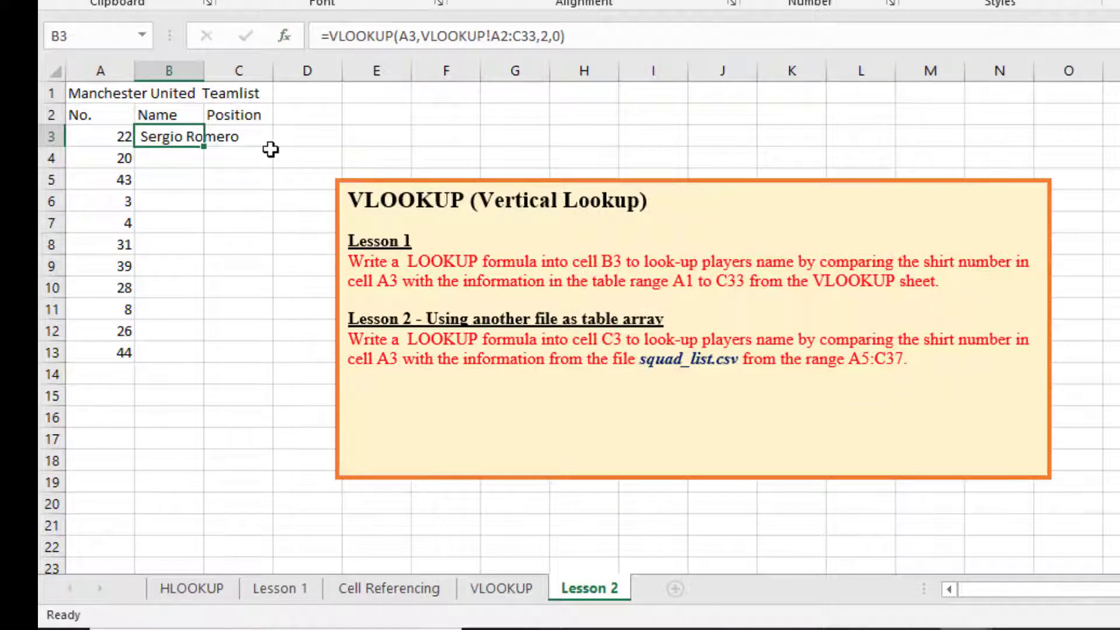
Fill the B3 formula down to B13 and compare the table ranges in the formulas of B3, B6 and B7.
{"action": "left_click_drag", "start_coordinate": [205, 147], "coordinate": [193, 359]}
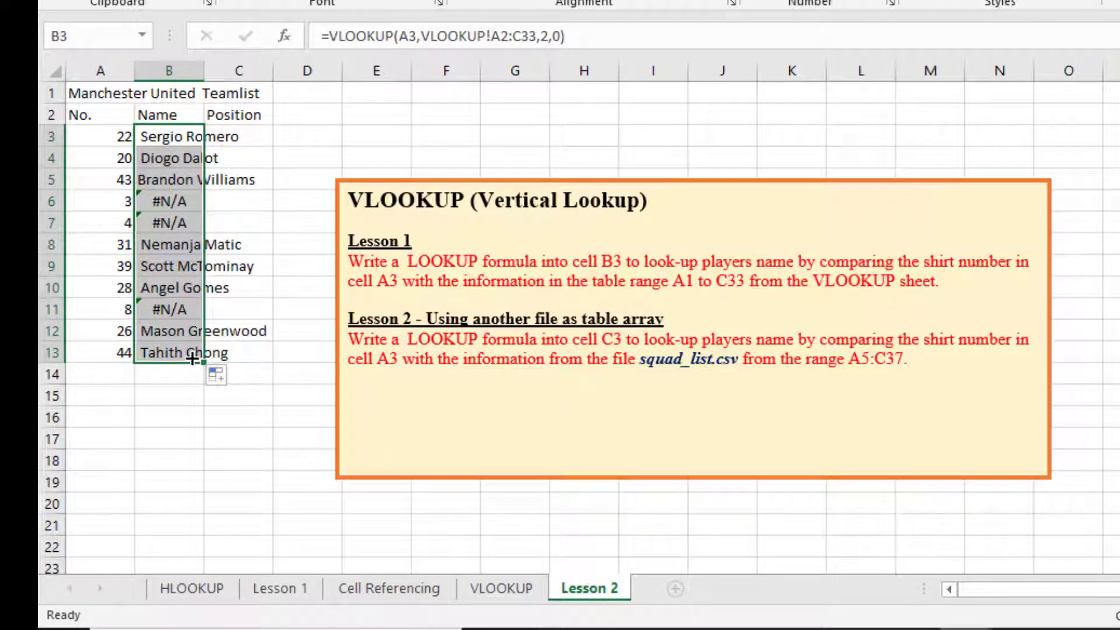
{"action": "left_click", "coordinate": [162, 204]}
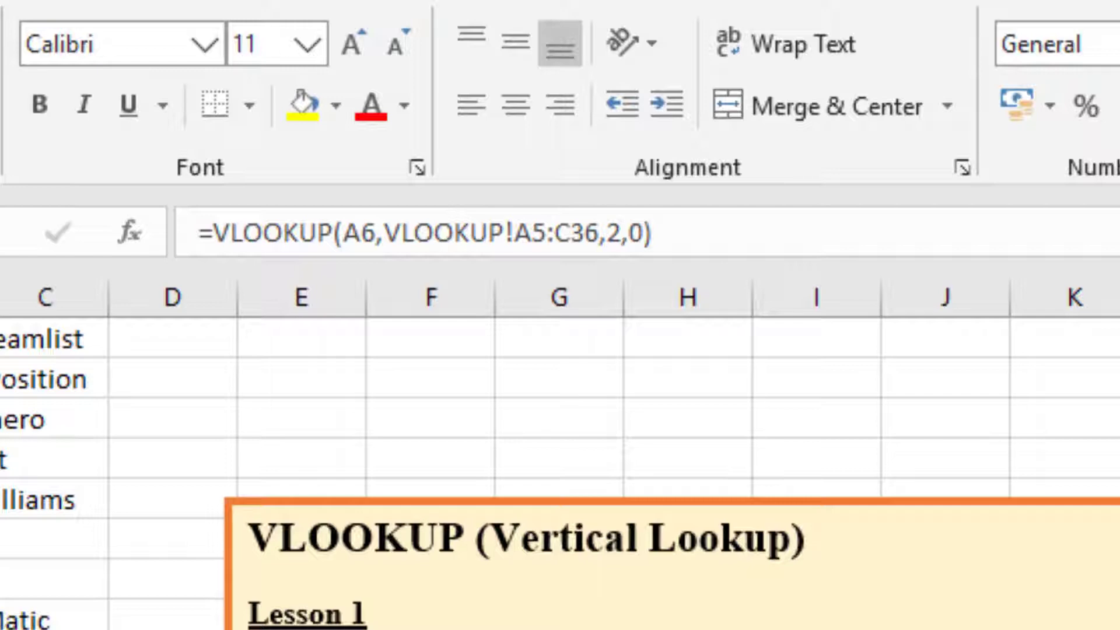
{"action": "left_click", "coordinate": [175, 332]}
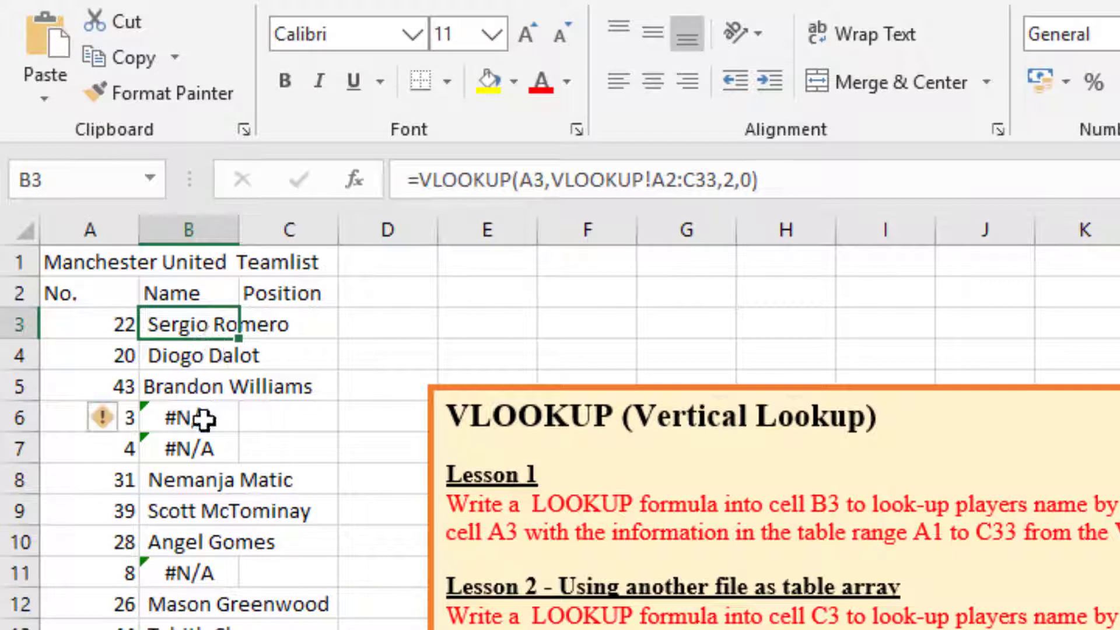
{"action": "left_click", "coordinate": [204, 419]}
{"action": "left_click", "coordinate": [201, 446]}
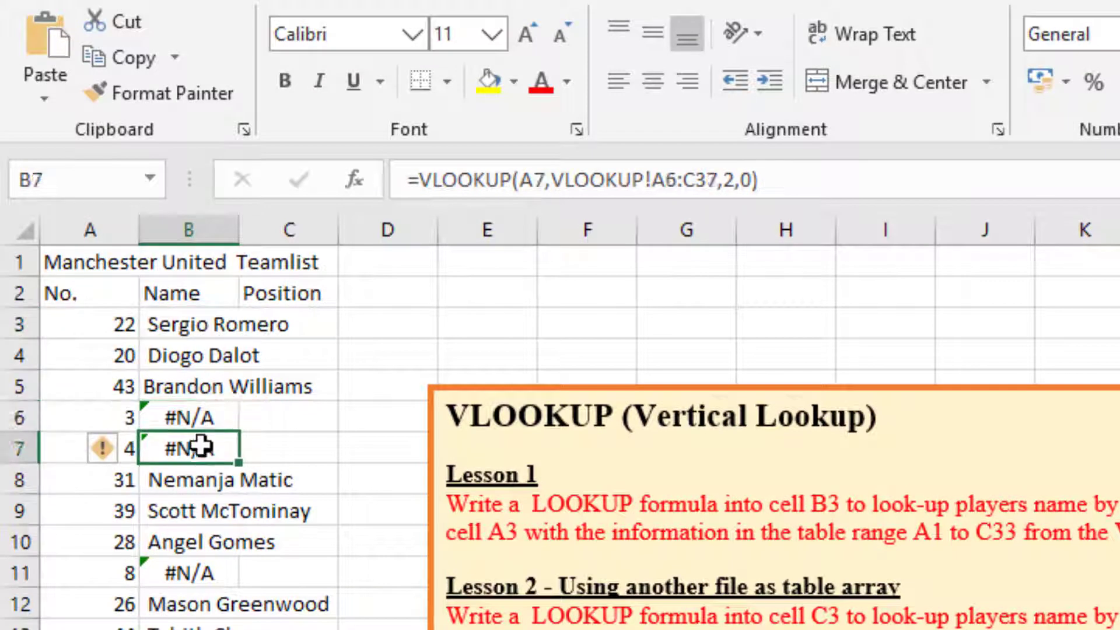
{"action": "left_click", "coordinate": [200, 416]}
{"action": "left_click", "coordinate": [210, 318]}
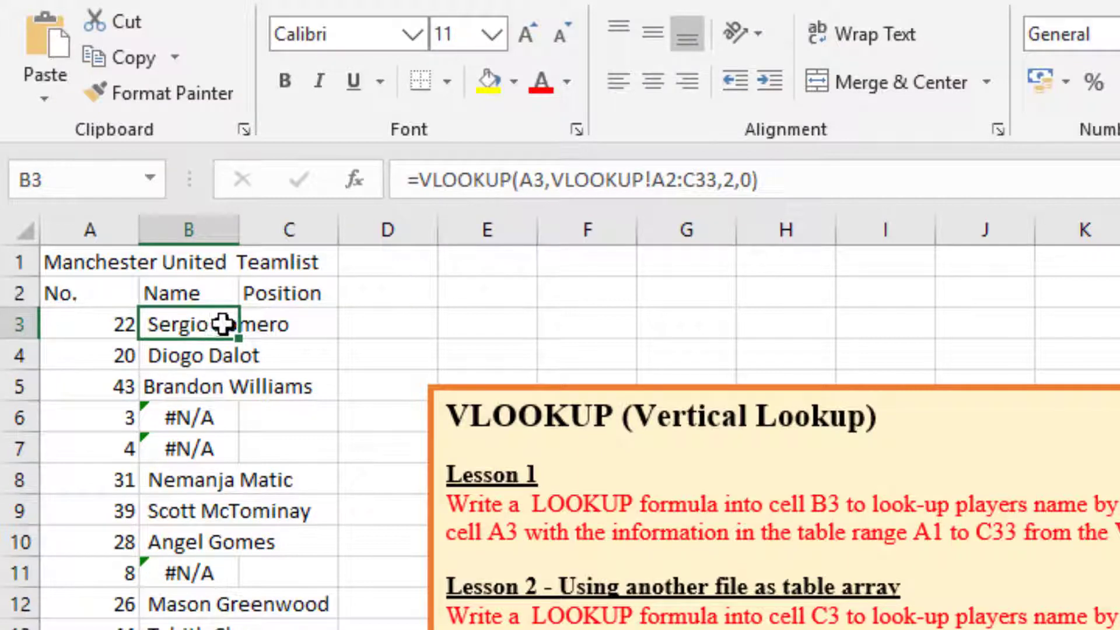
{"action": "left_click", "coordinate": [355, 179]}
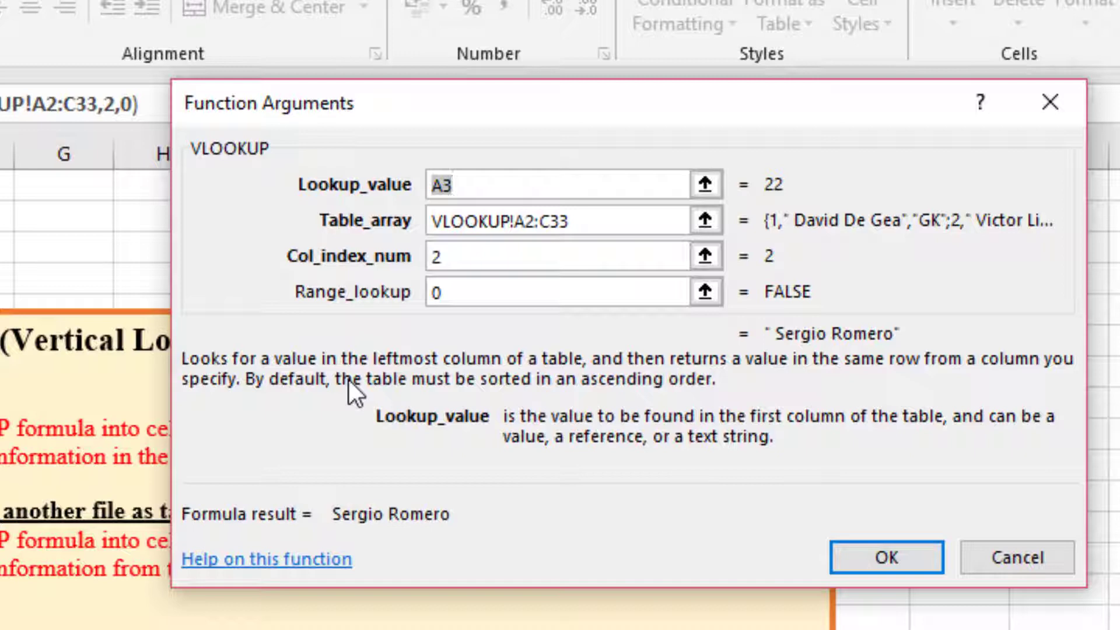
{"action": "left_click", "coordinate": [527, 220]}
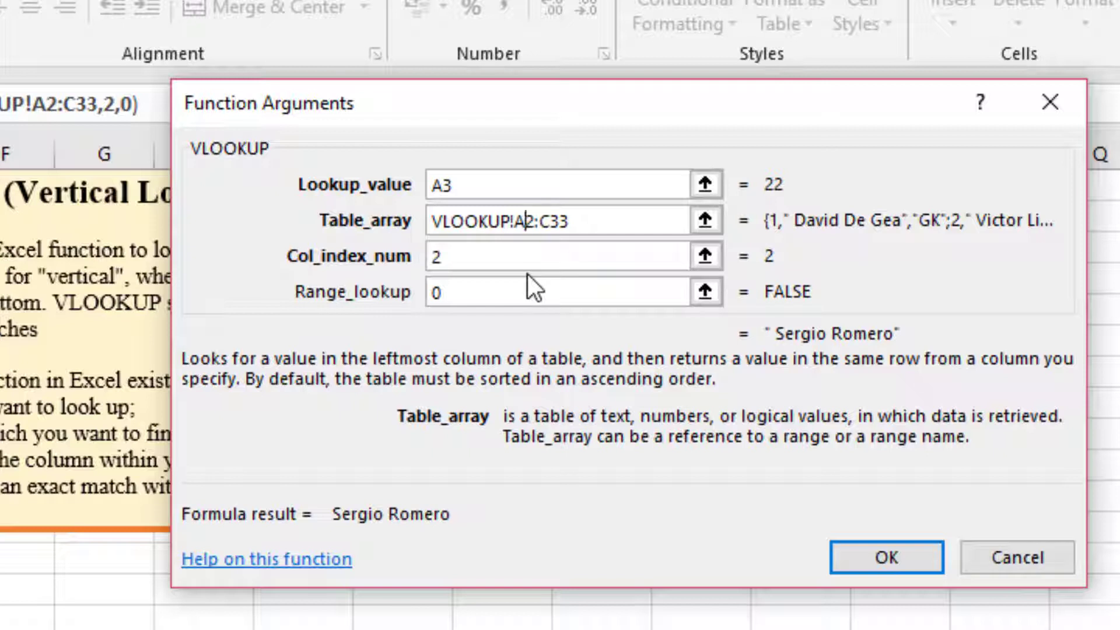
{"action": "key", "text": "F4"}
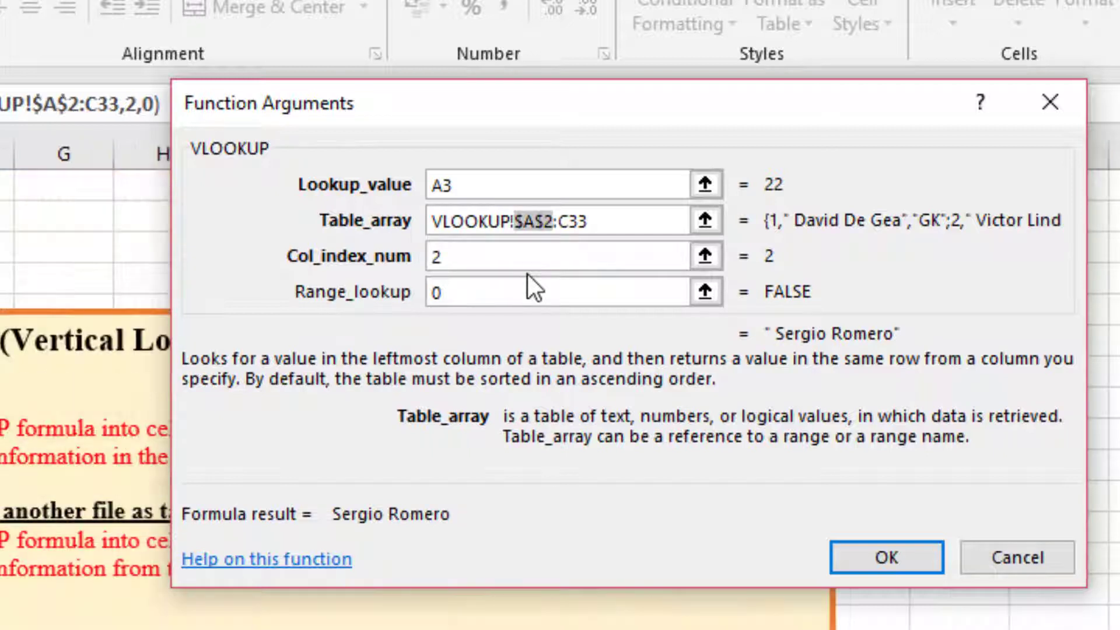
{"action": "left_click", "coordinate": [575, 219]}
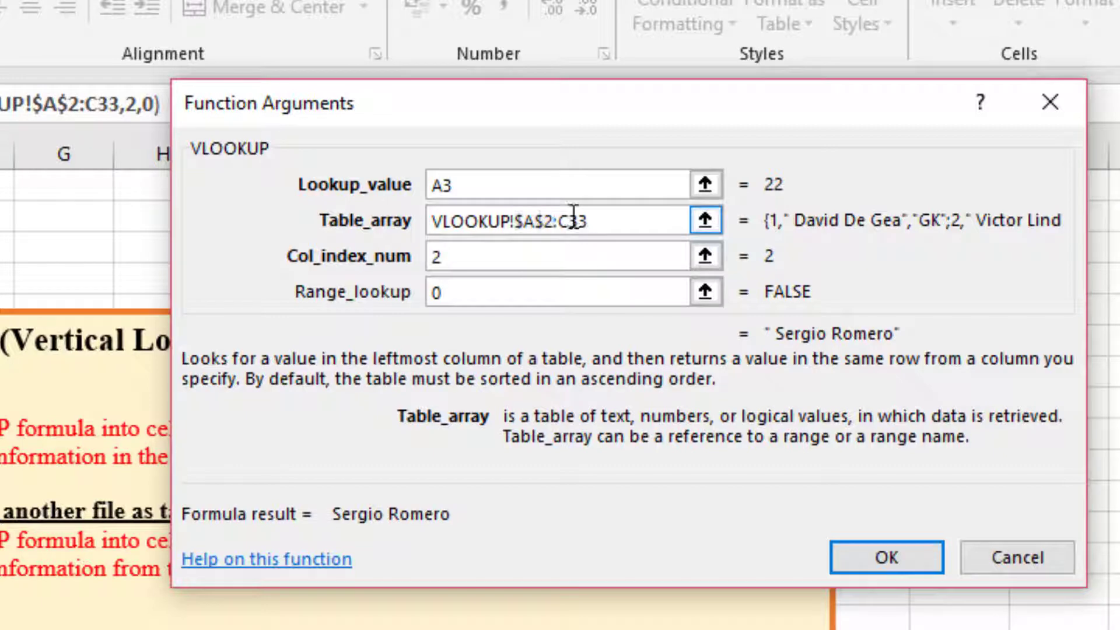
{"action": "key", "text": "F4"}
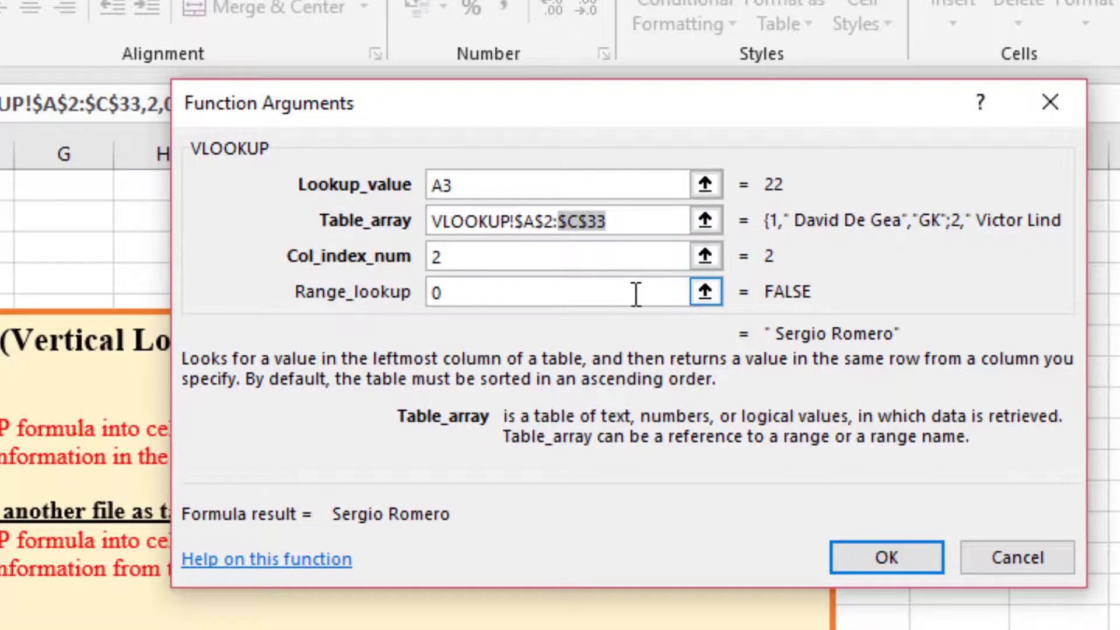
{"action": "key", "text": "Escape"}
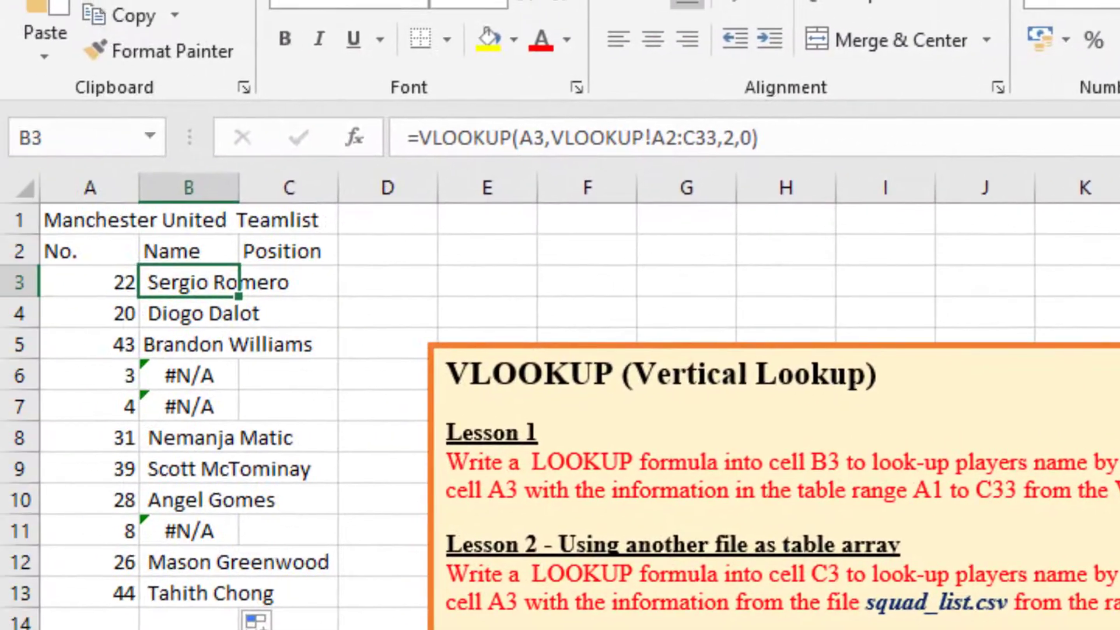
Make the table range in the B3 formula absolute as $A$2:$C$33.
{"action": "left_click", "coordinate": [654, 140]}
{"action": "left_click_drag", "start_coordinate": [654, 140], "coordinate": [717, 139]}
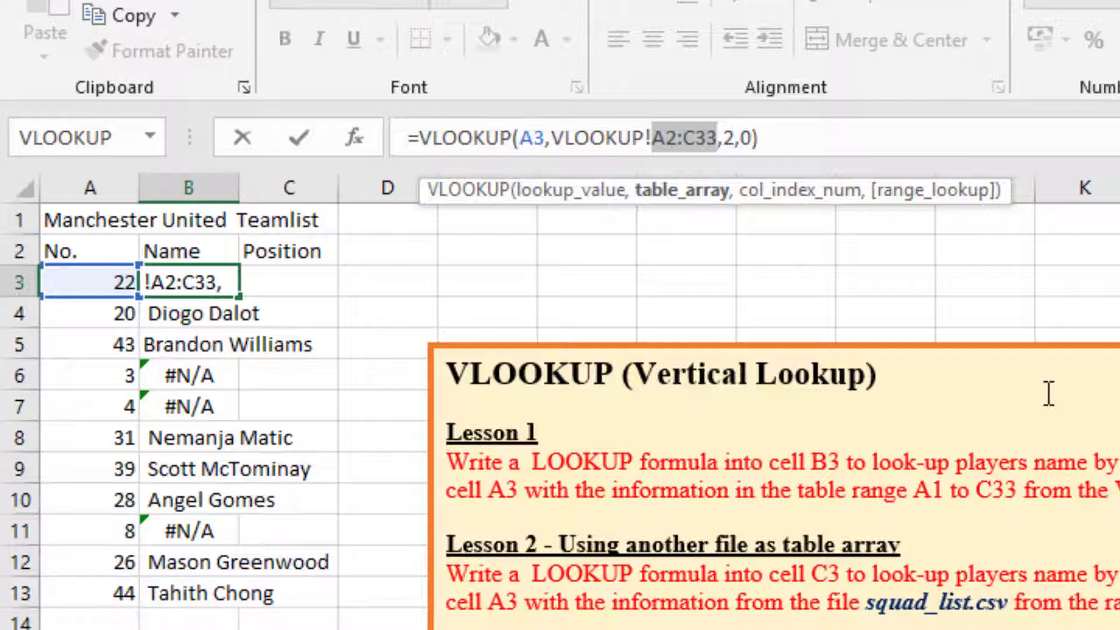
{"action": "key", "text": "F4"}
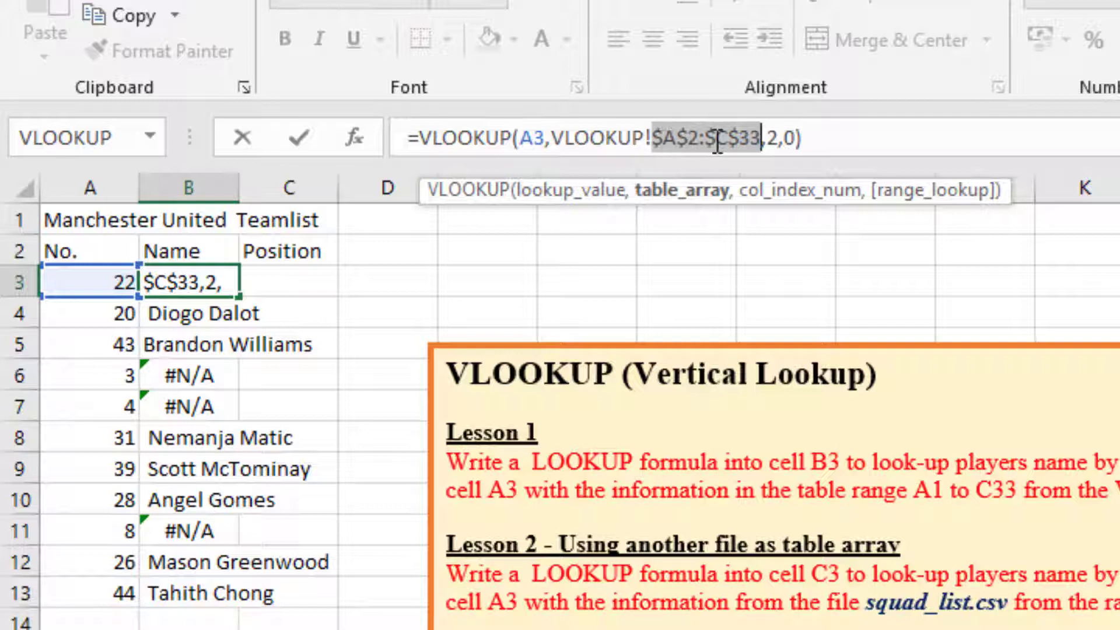
{"action": "left_click", "coordinate": [819, 145]}
{"action": "key", "text": "Return"}
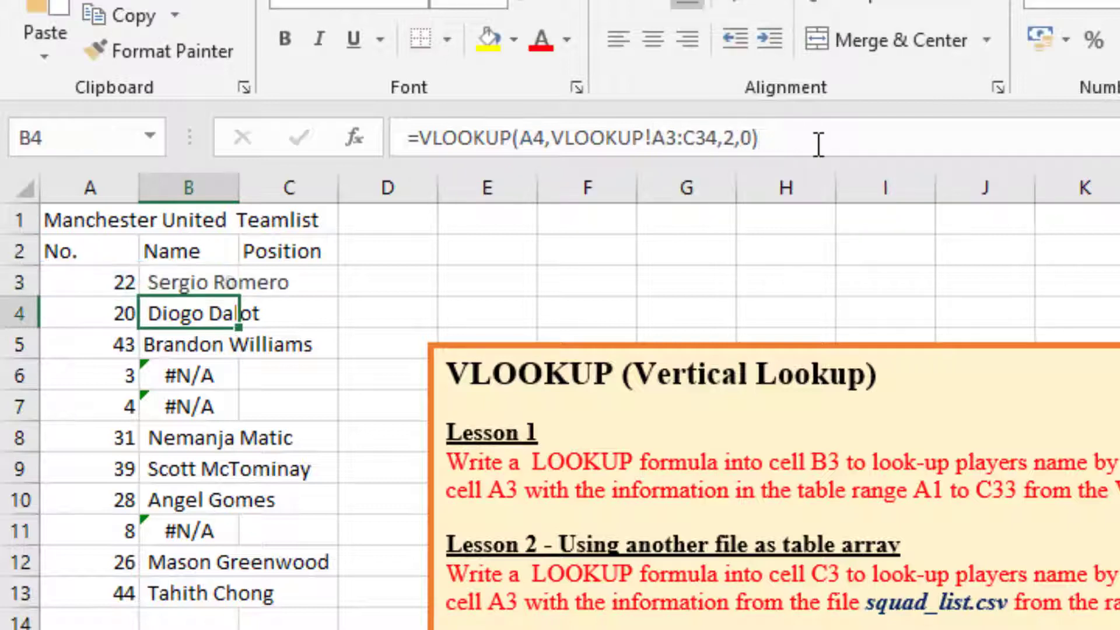
Fill the B3 formula down to B13 and fit the Name column's width to its contents.
{"action": "left_click", "coordinate": [211, 284]}
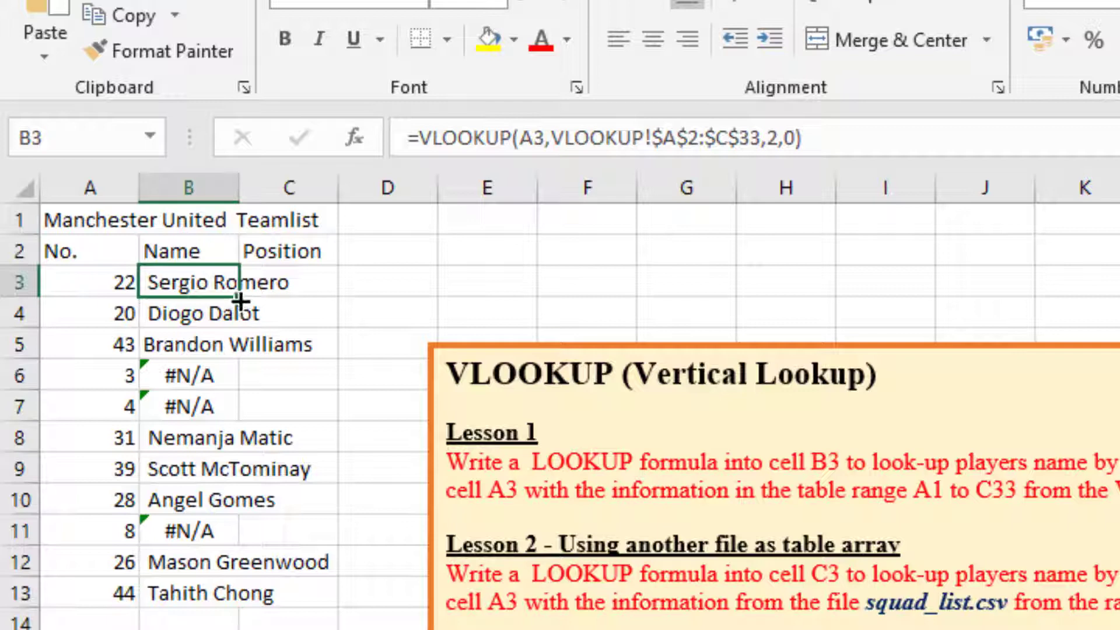
{"action": "double_click", "coordinate": [241, 298]}
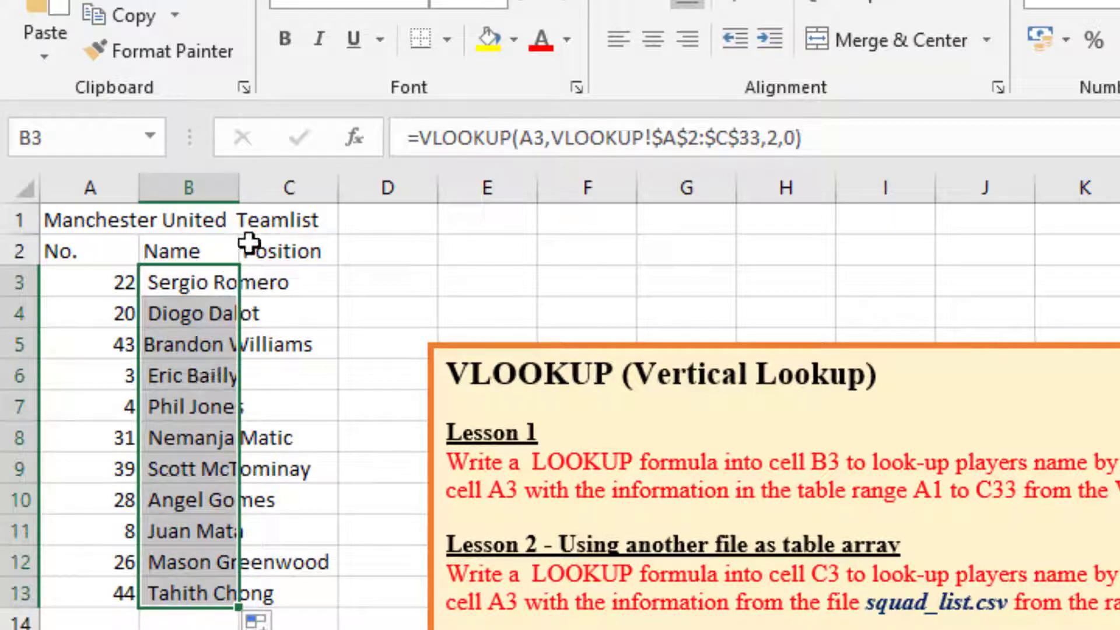
{"action": "double_click", "coordinate": [239, 187]}
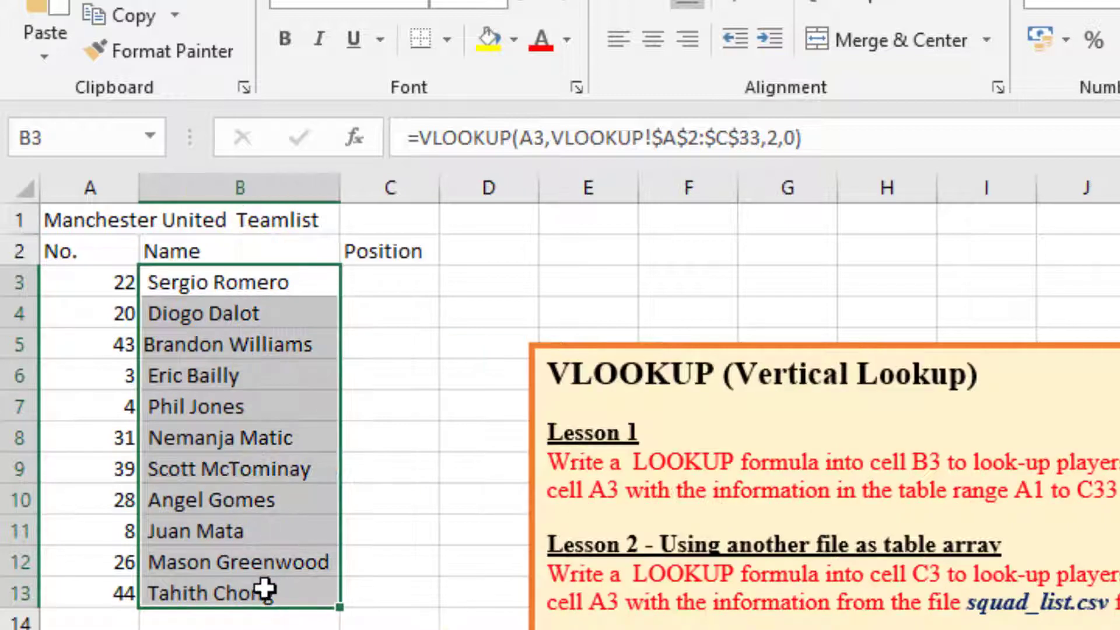
{"action": "left_click", "coordinate": [254, 504]}
{"action": "left_click", "coordinate": [252, 437]}
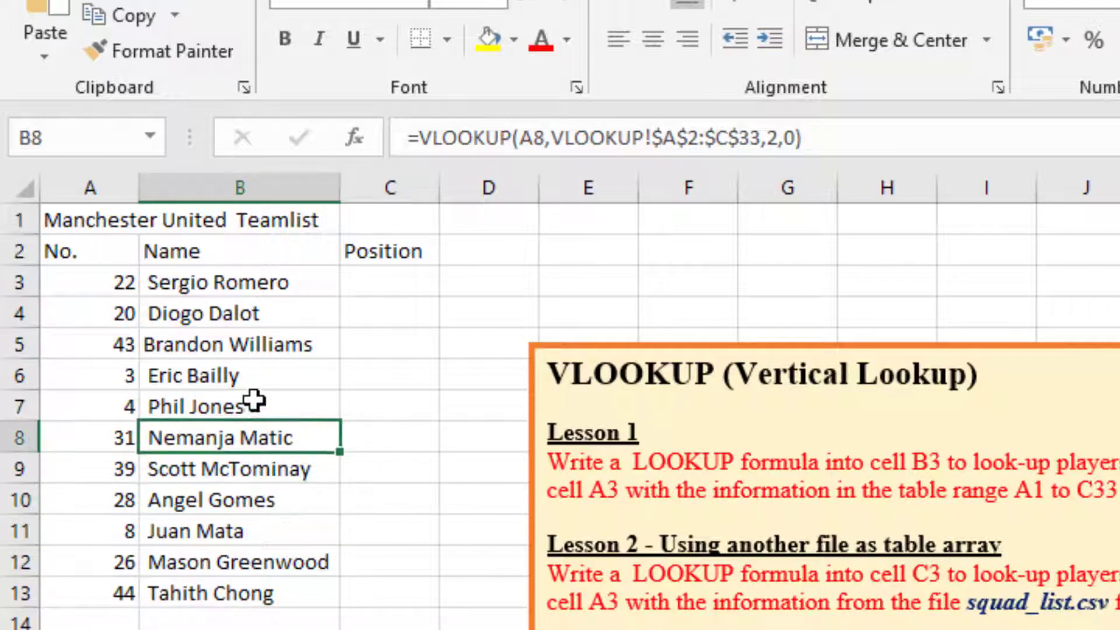
Check the table range in the filled VLOOKUP formulas of cells B3, B5 and B6.
{"action": "left_click", "coordinate": [255, 380]}
{"action": "left_click", "coordinate": [238, 282]}
{"action": "left_click", "coordinate": [231, 344]}
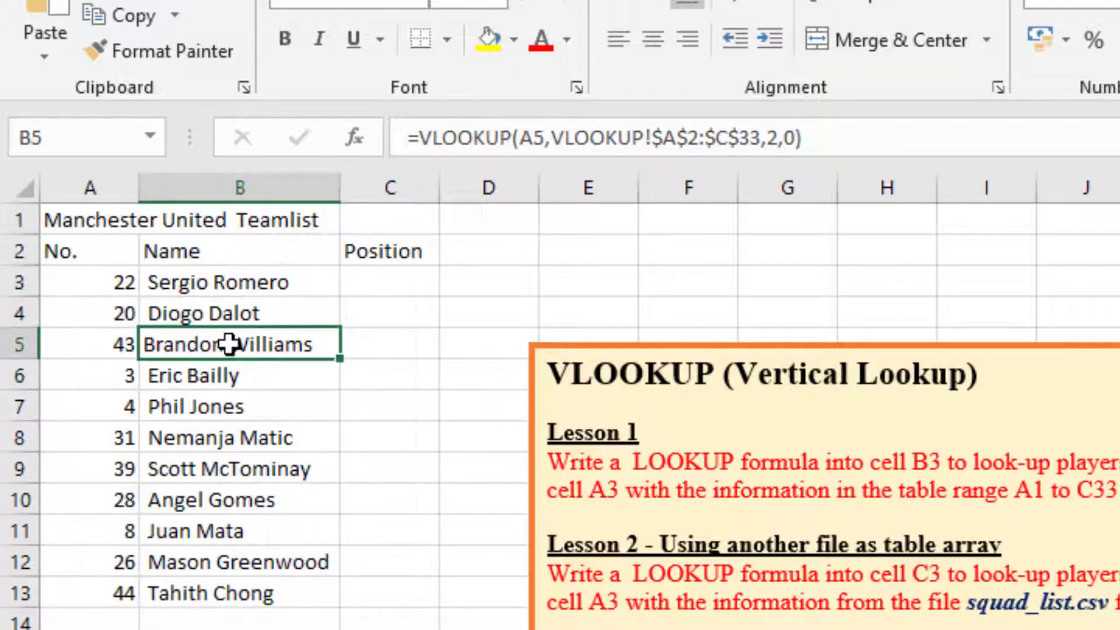
{"action": "left_click", "coordinate": [229, 370]}
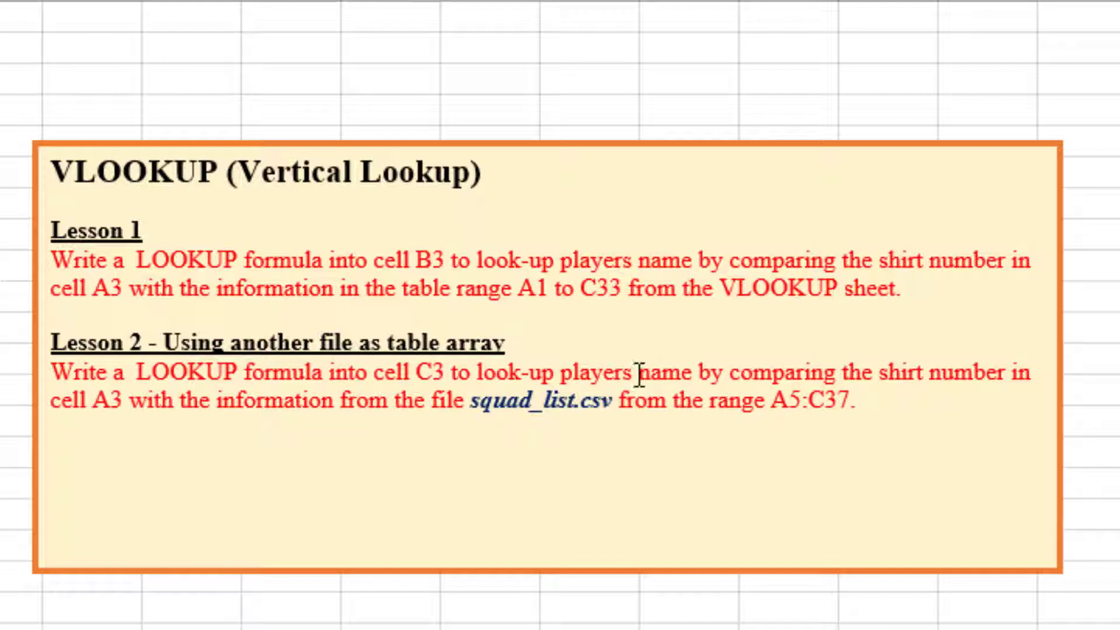
Replace the word "name" with "position" in the Lesson 2 instruction text and leave the text box.
{"action": "left_click_drag", "start_coordinate": [639, 372], "coordinate": [691, 374]}
{"action": "type", "text": "pos"}
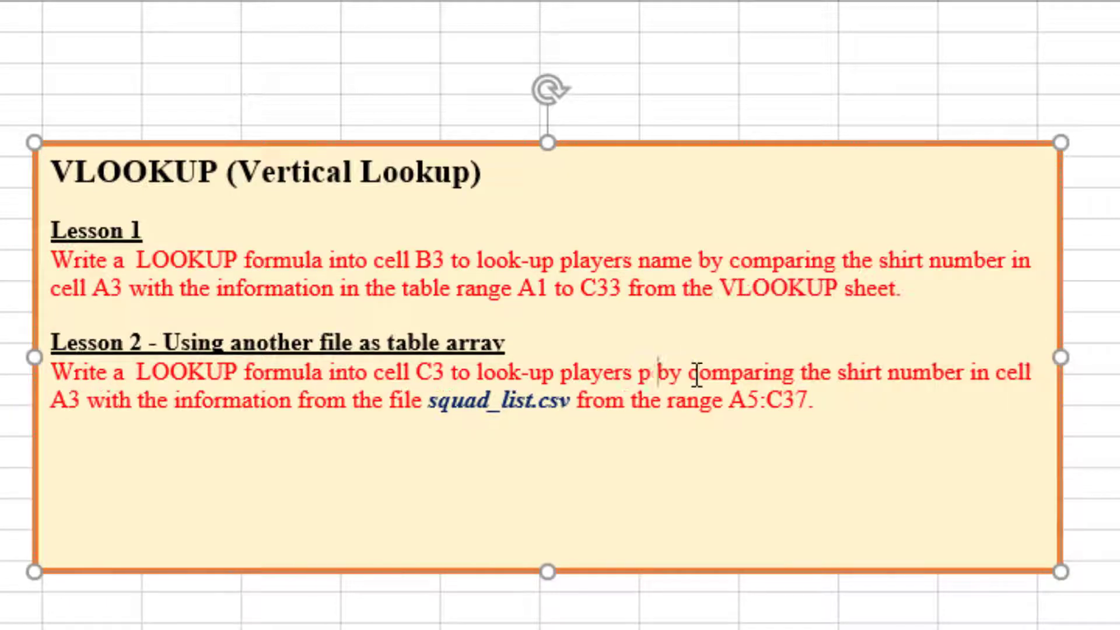
{"action": "type", "text": "ition"}
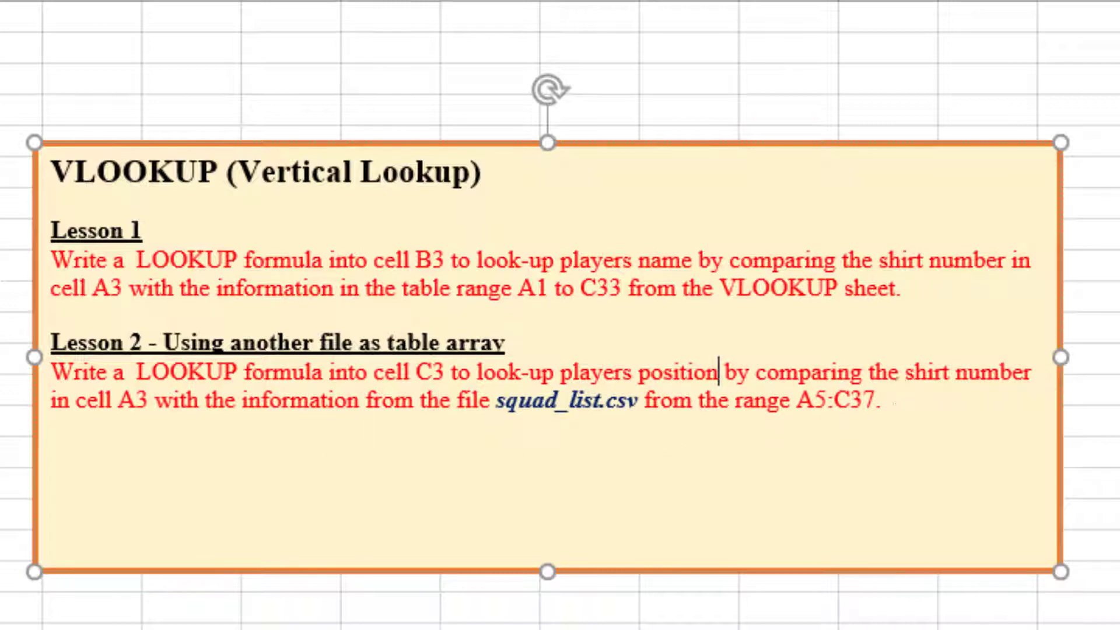
{"action": "key", "text": "Escape"}
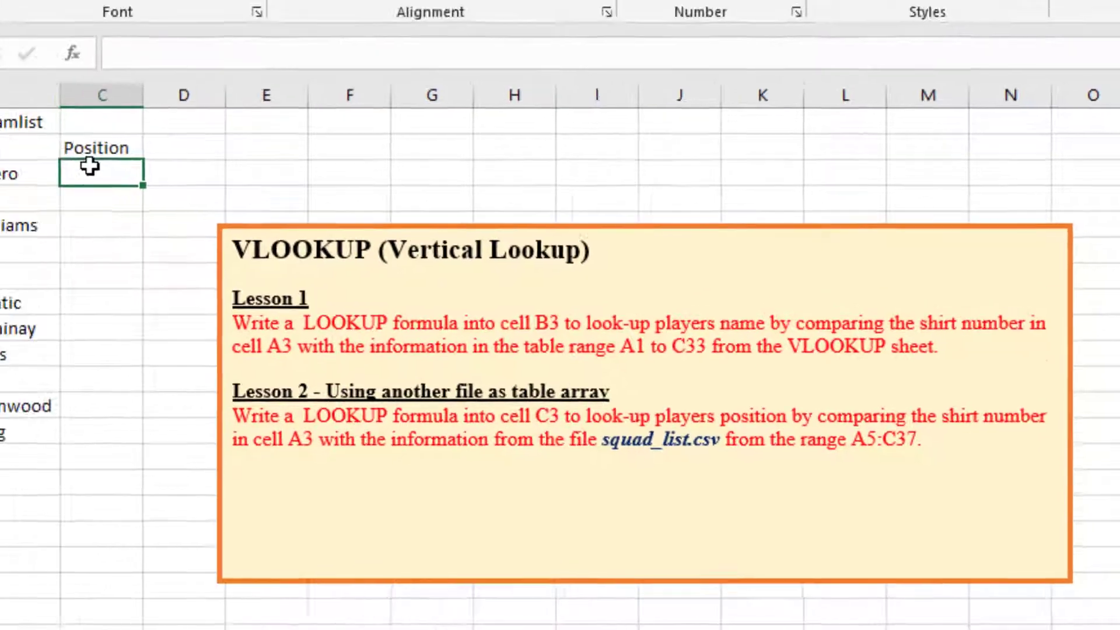
Start a formula with an equals sign in C3 and view the player table in squad_list.csv.
{"action": "type", "text": "="}
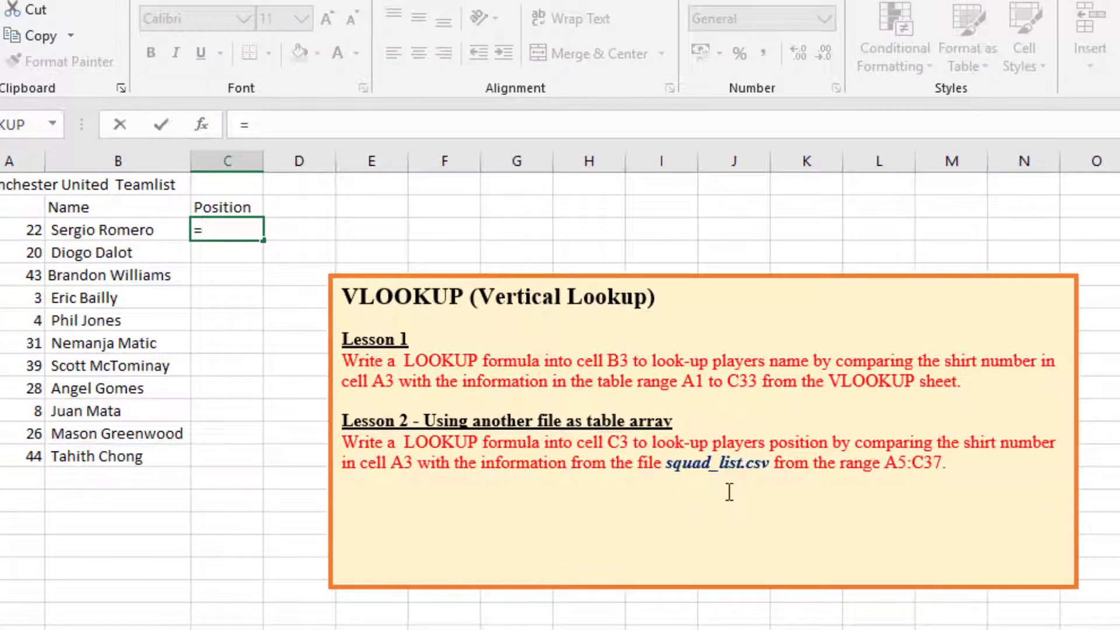
{"action": "mouse_move", "coordinate": [918, 629]}
{"action": "left_click", "coordinate": [997, 624]}
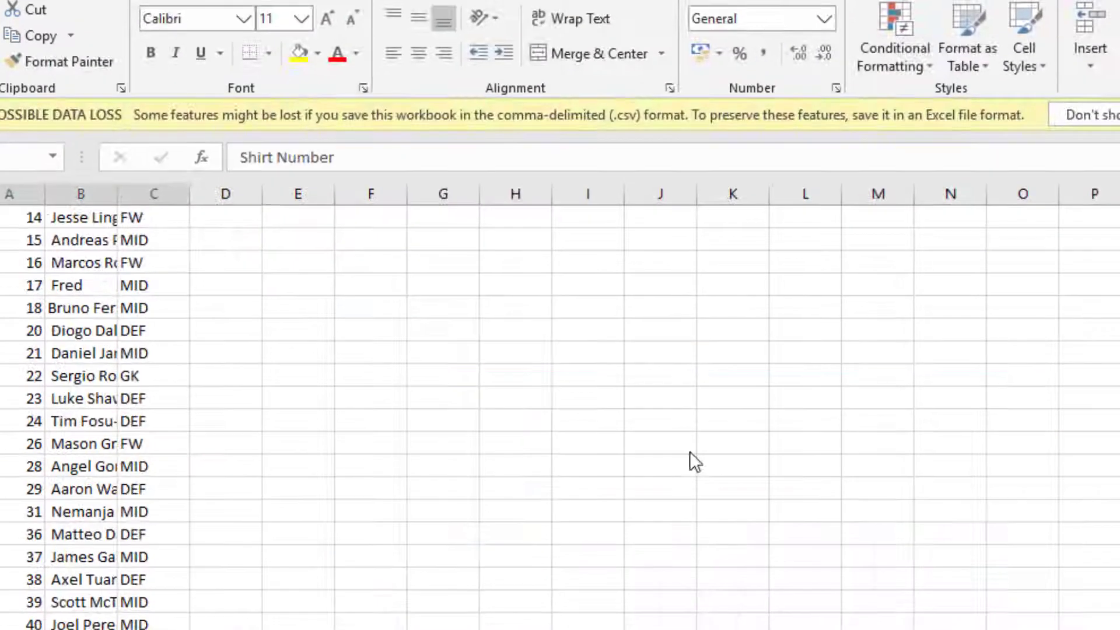
{"action": "scroll", "coordinate": [288, 273], "scroll_direction": "up", "scroll_amount": 5}
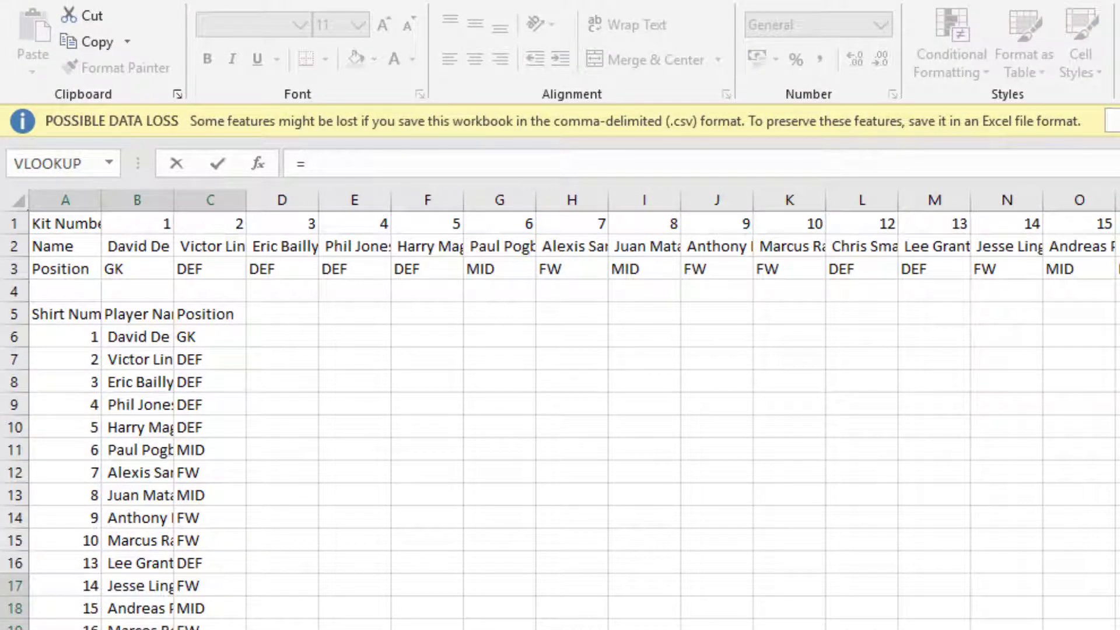
{"action": "mouse_move", "coordinate": [971, 629]}
{"action": "type", "text": "="}
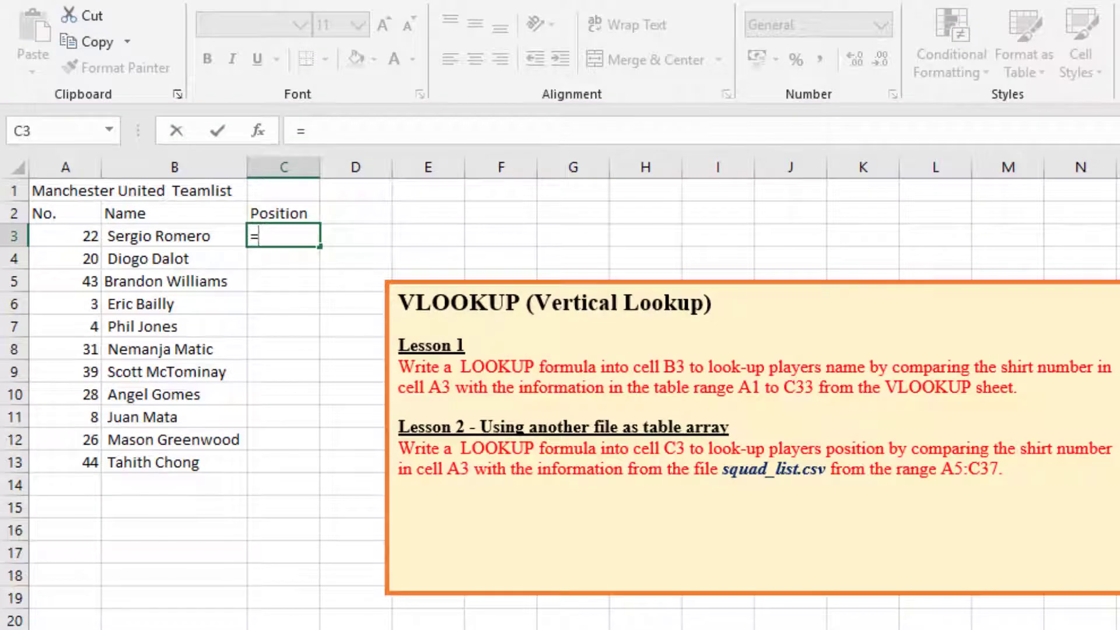
Examine the open squad_list.csv workbook against the Lesson 2 instruction and highlight its range A5:C37 in Look up.xlsx.
{"action": "mouse_move", "coordinate": [972, 629]}
{"action": "left_click", "coordinate": [1038, 624]}
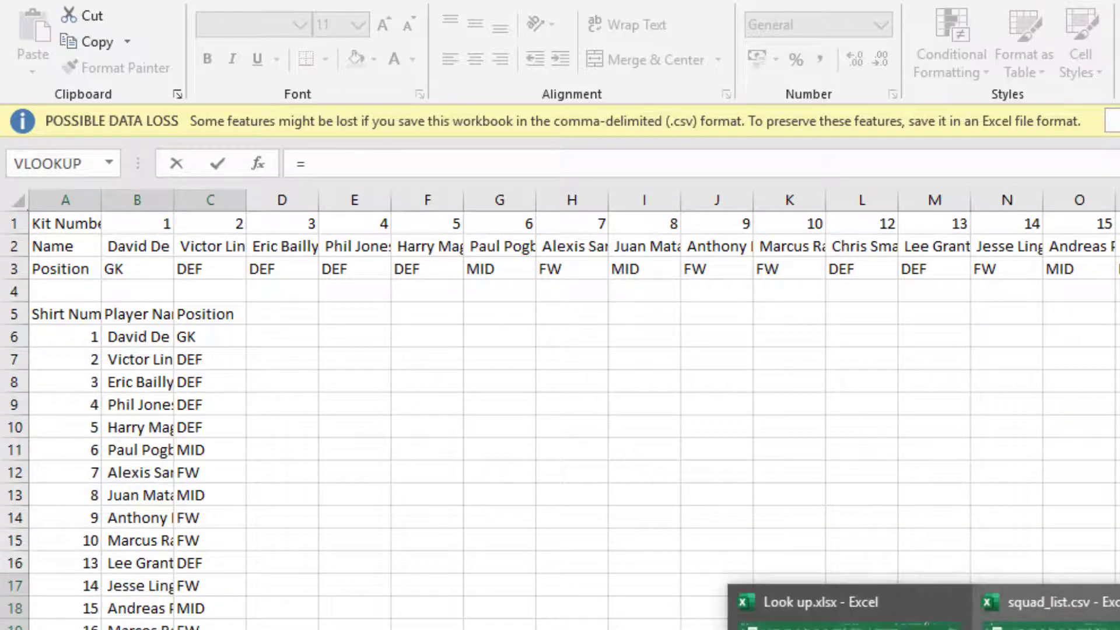
{"action": "mouse_move", "coordinate": [705, 613]}
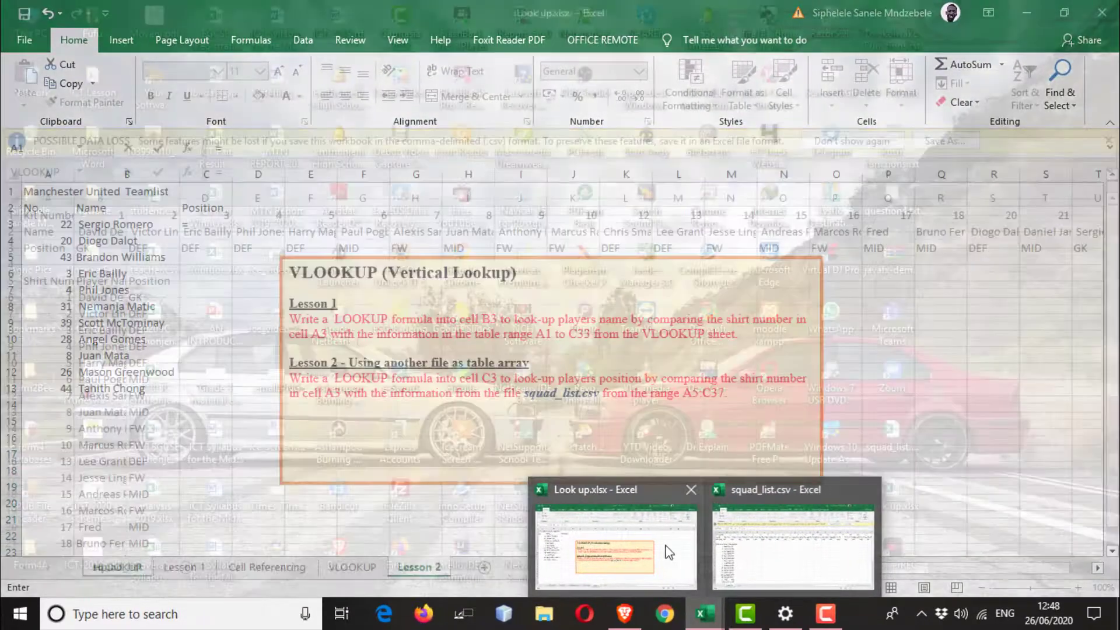
{"action": "left_click", "coordinate": [669, 552]}
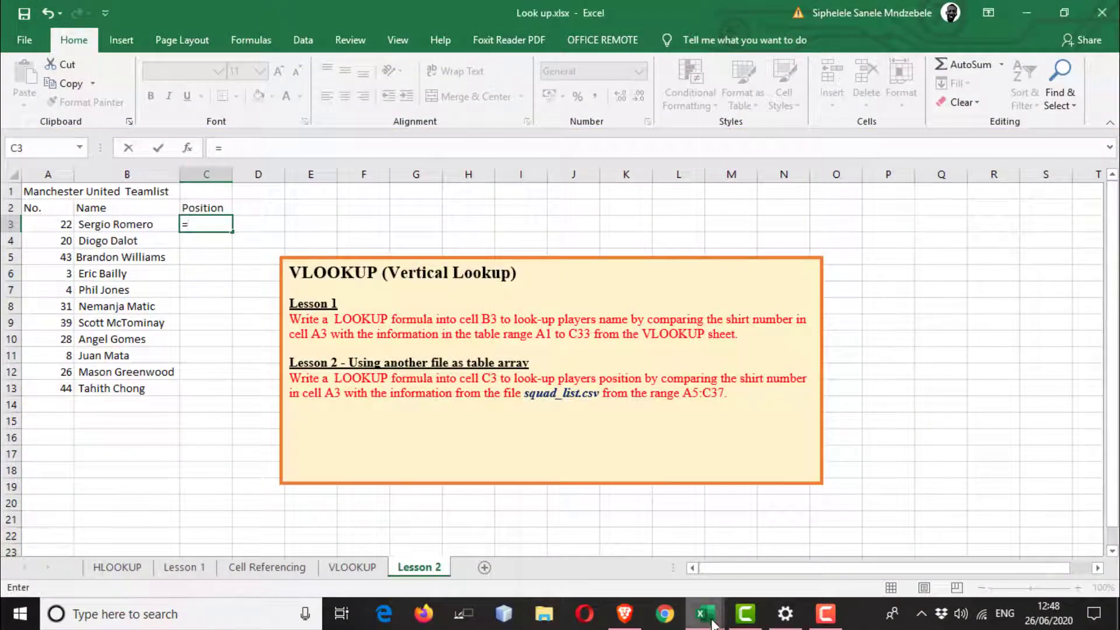
{"action": "mouse_move", "coordinate": [705, 614]}
{"action": "left_click", "coordinate": [750, 552]}
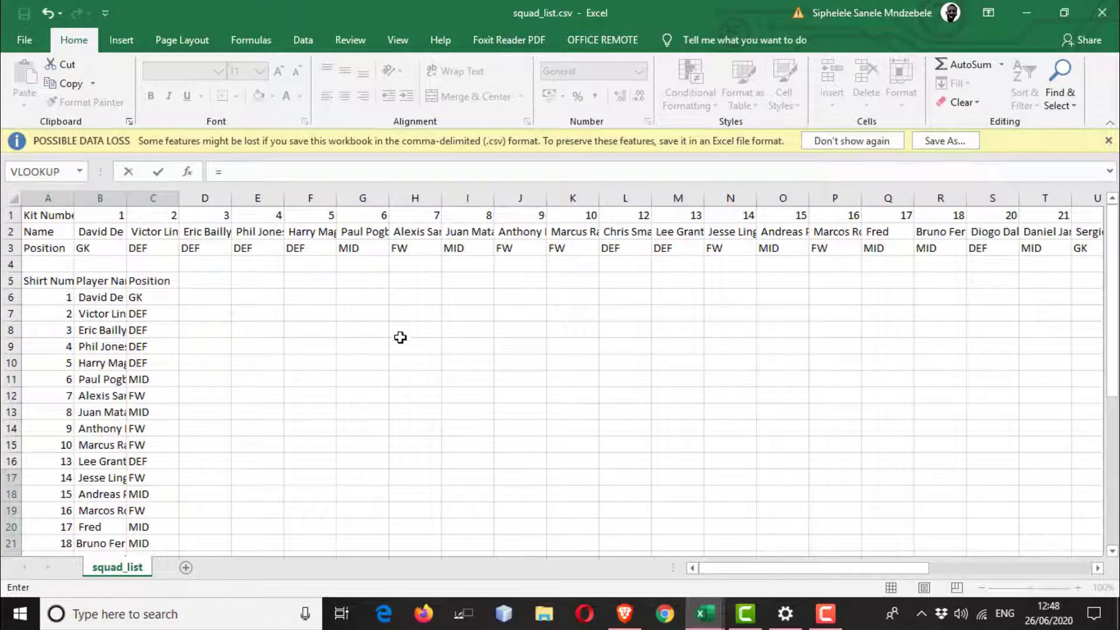
{"action": "mouse_move", "coordinate": [707, 627]}
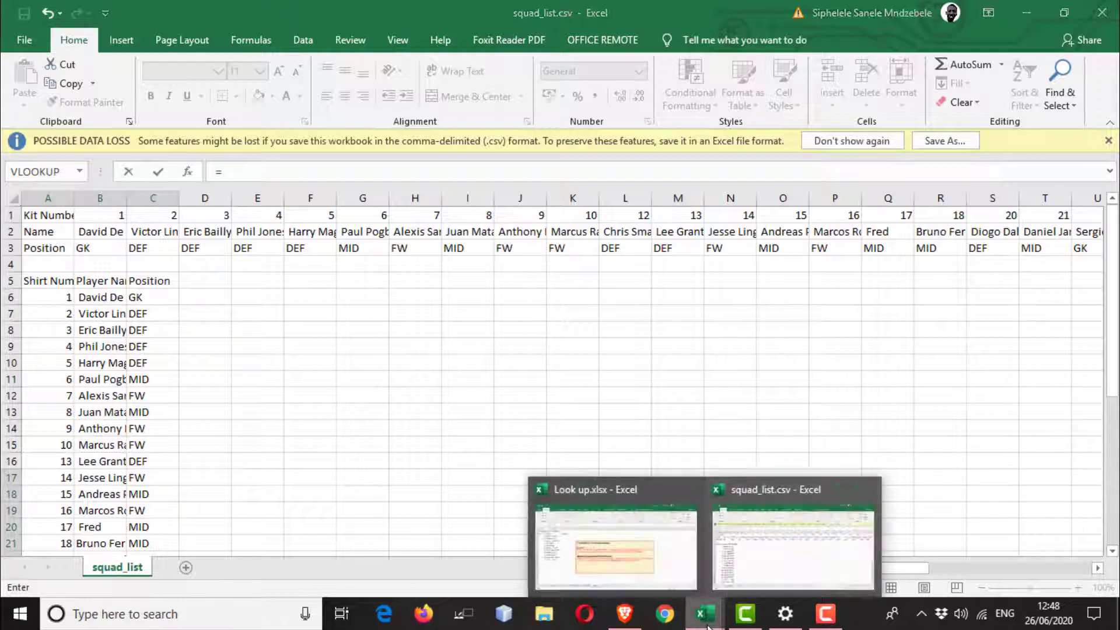
{"action": "left_click", "coordinate": [653, 560]}
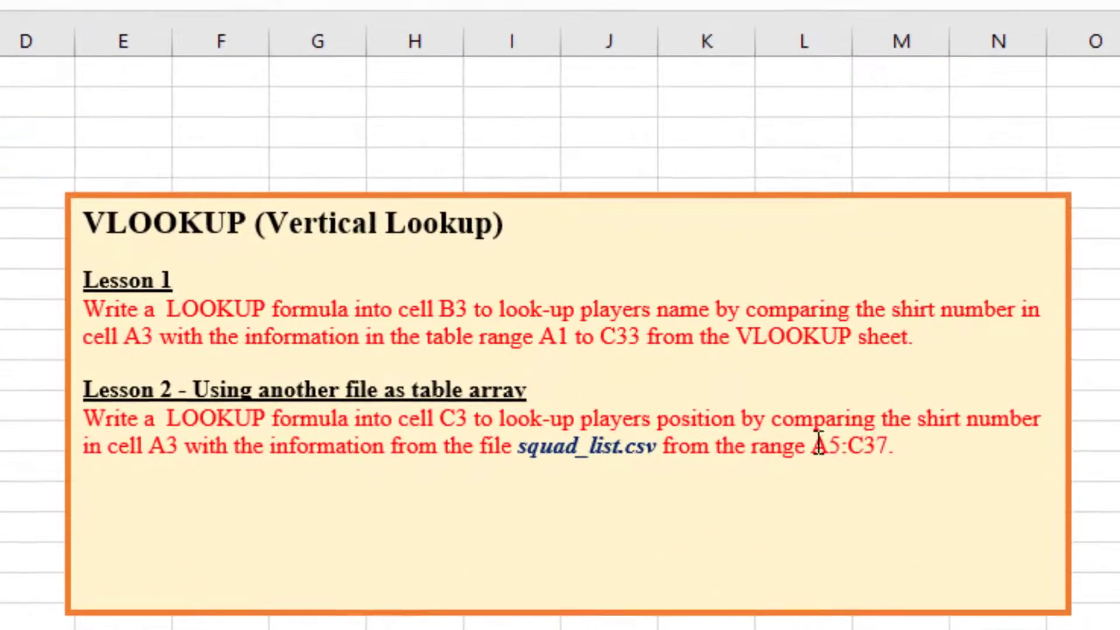
{"action": "left_click_drag", "start_coordinate": [684, 393], "coordinate": [723, 395]}
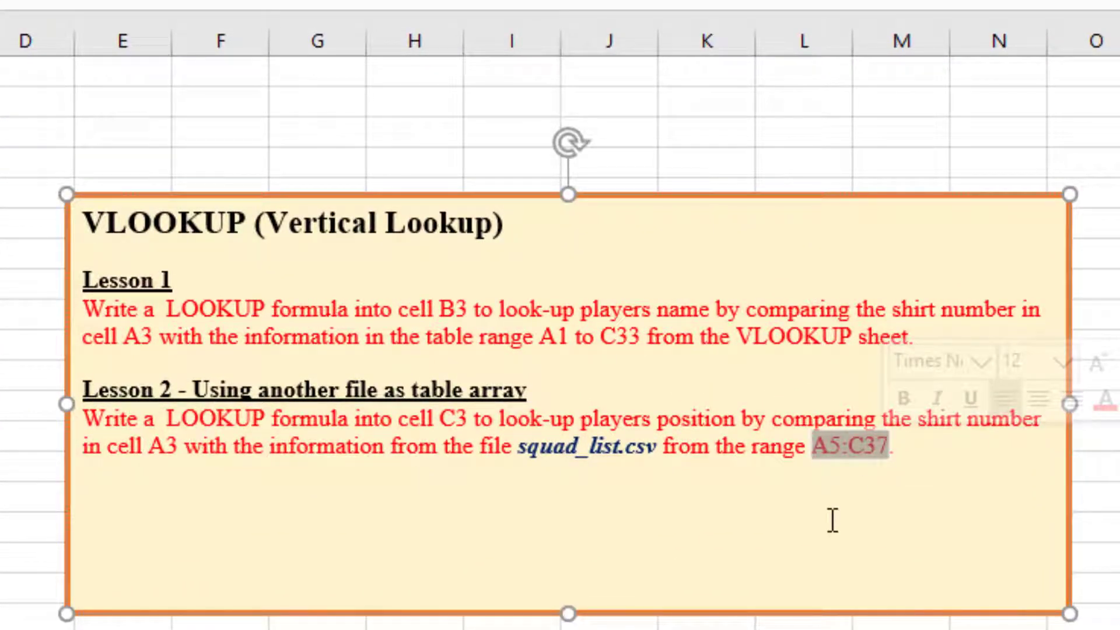
Extend the formula in C3 to a VLOOKUP with A3 as the lookup value.
{"action": "left_click", "coordinate": [106, 198]}
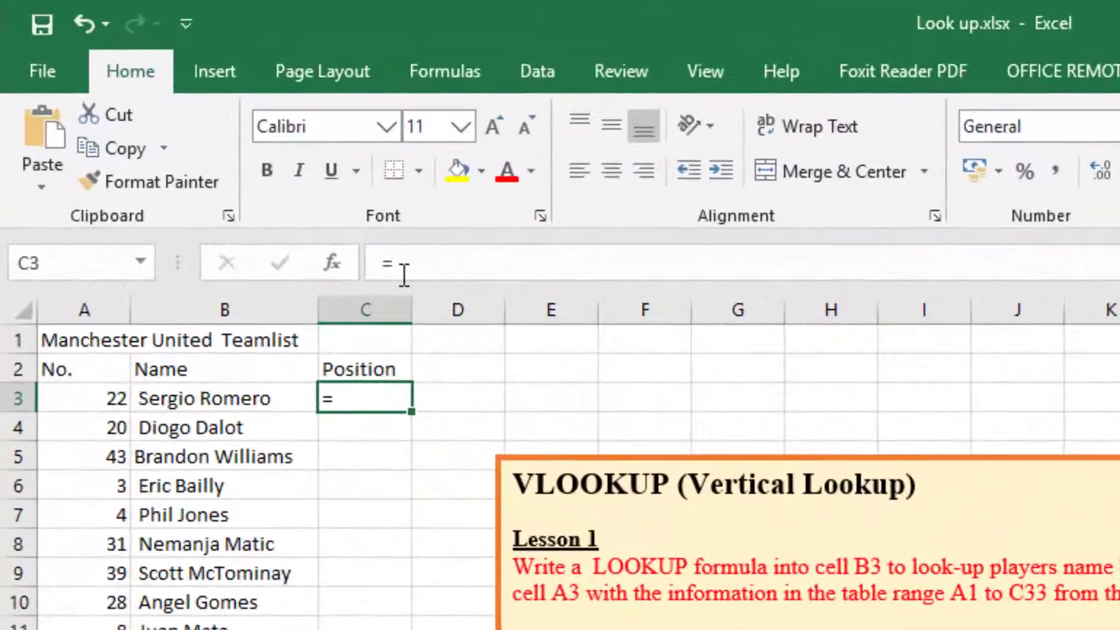
{"action": "left_click", "coordinate": [228, 151]}
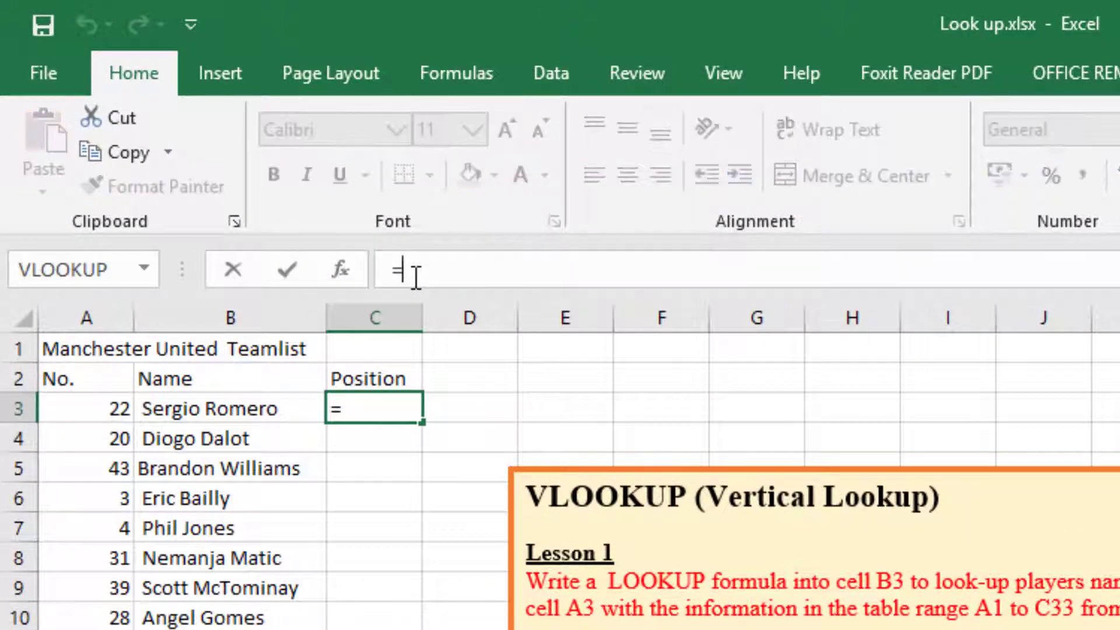
{"action": "type", "text": "VLO"}
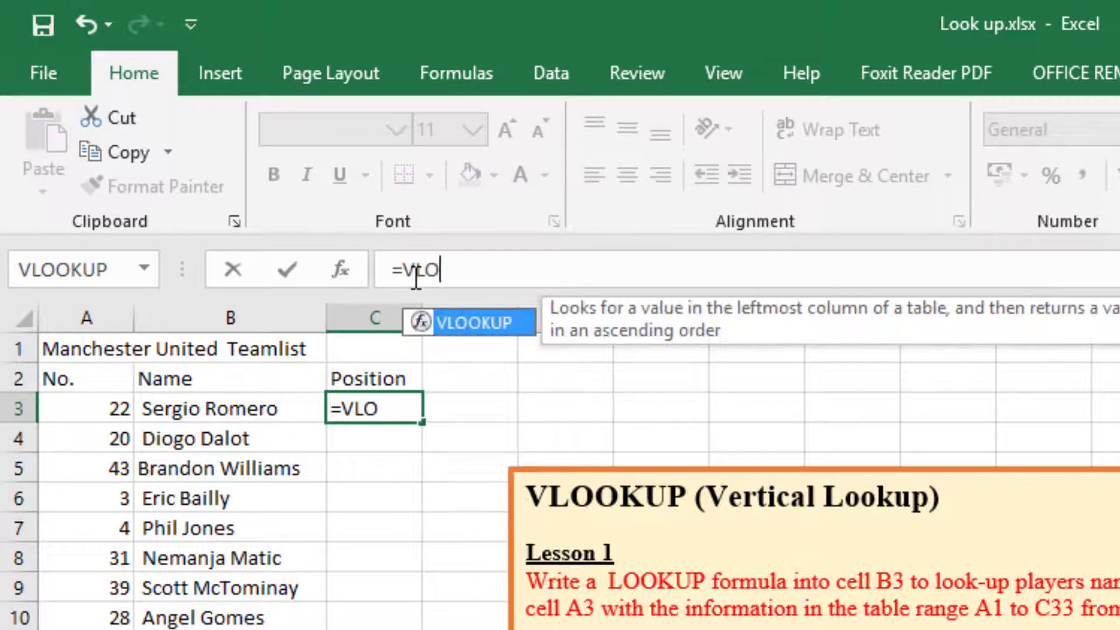
{"action": "double_click", "coordinate": [478, 321]}
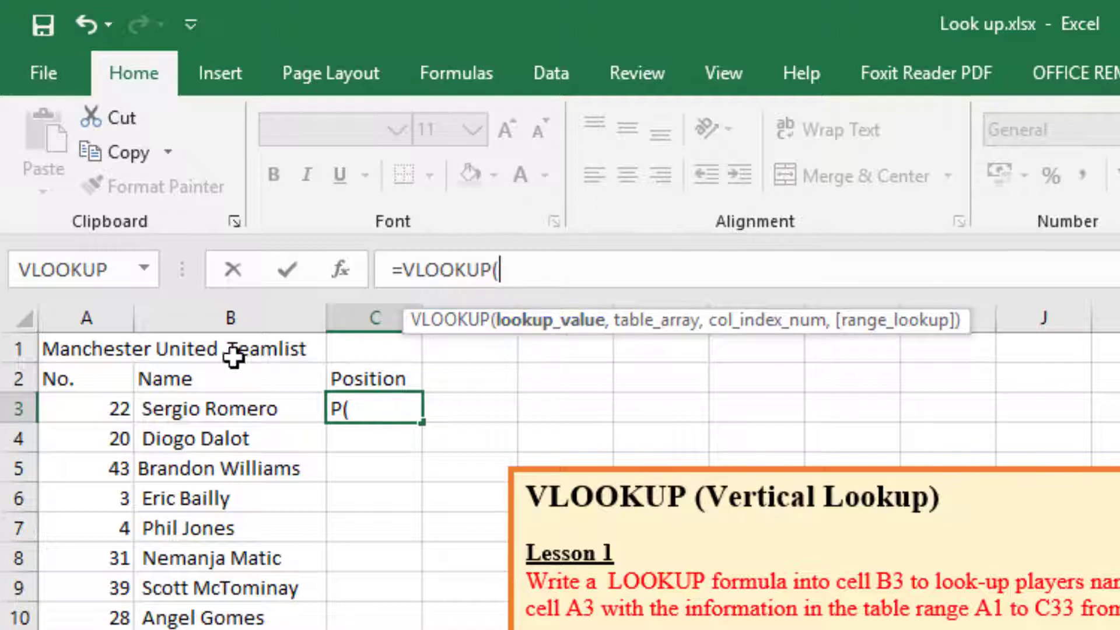
{"action": "left_click", "coordinate": [109, 410]}
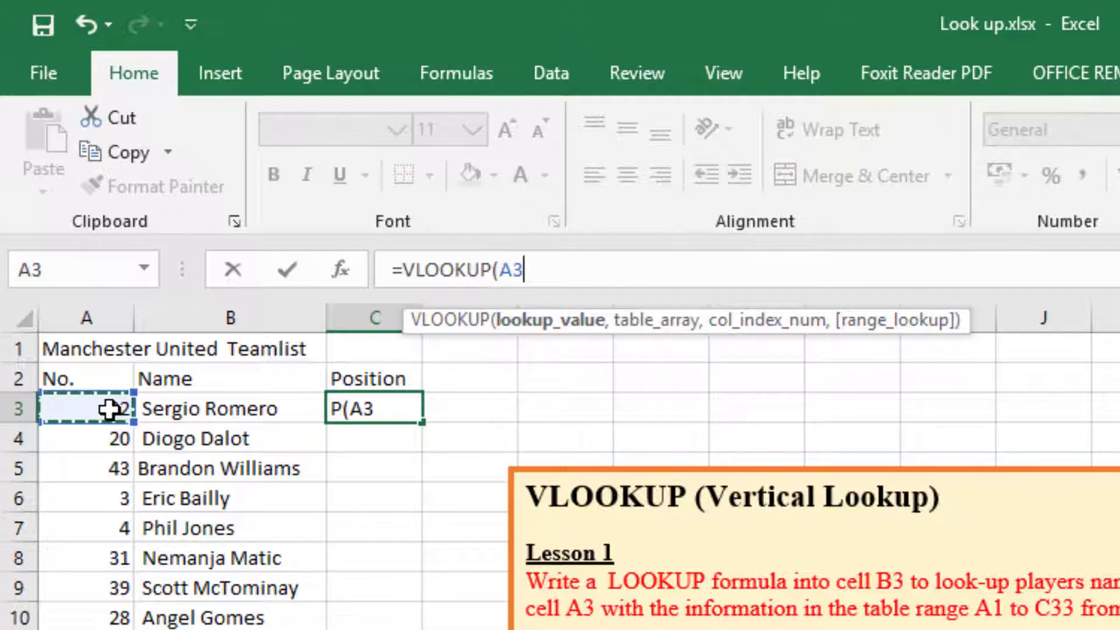
{"action": "type", "text": ","}
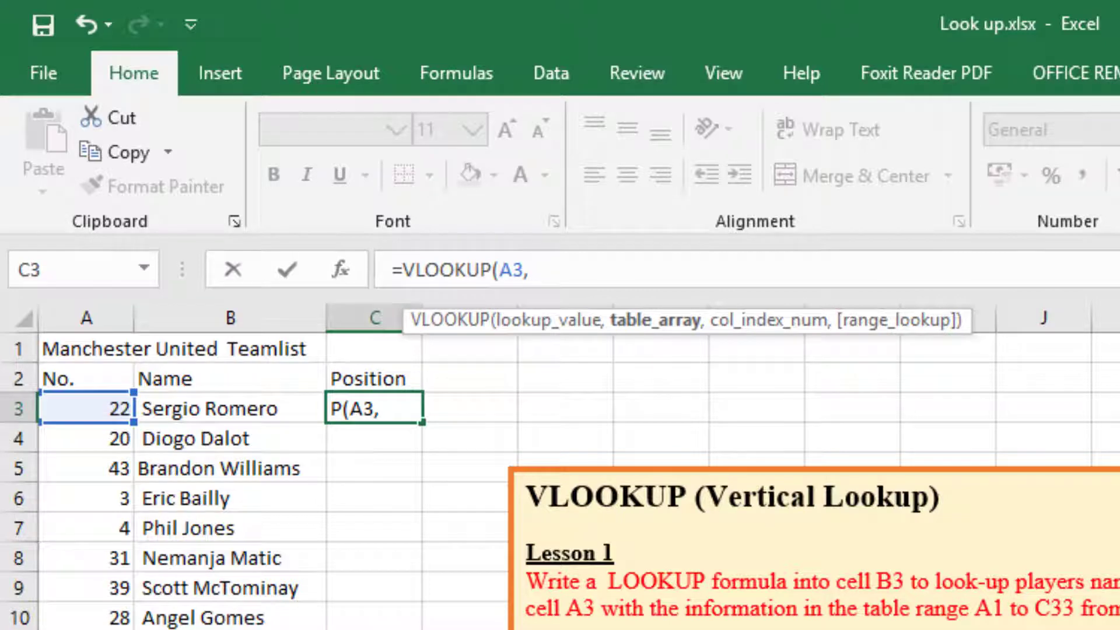
Set the table array to A5:C37 in squad_list.csv and review the external file reference in the C3 formula.
{"action": "key", "text": "alt+Tab"}
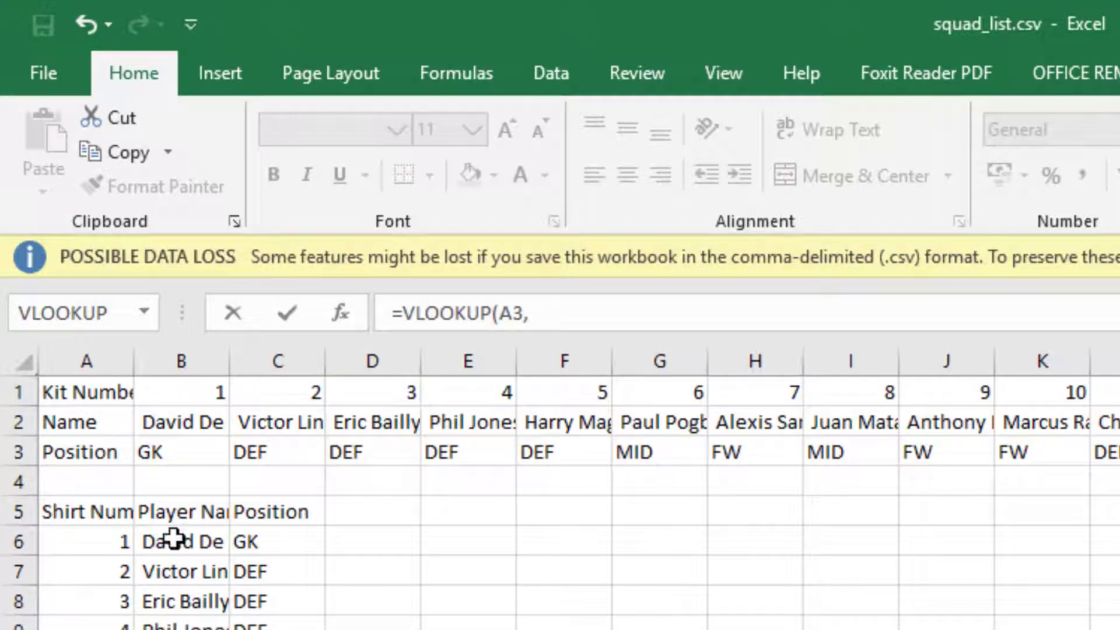
{"action": "left_click_drag", "start_coordinate": [85, 512], "coordinate": [277, 627]}
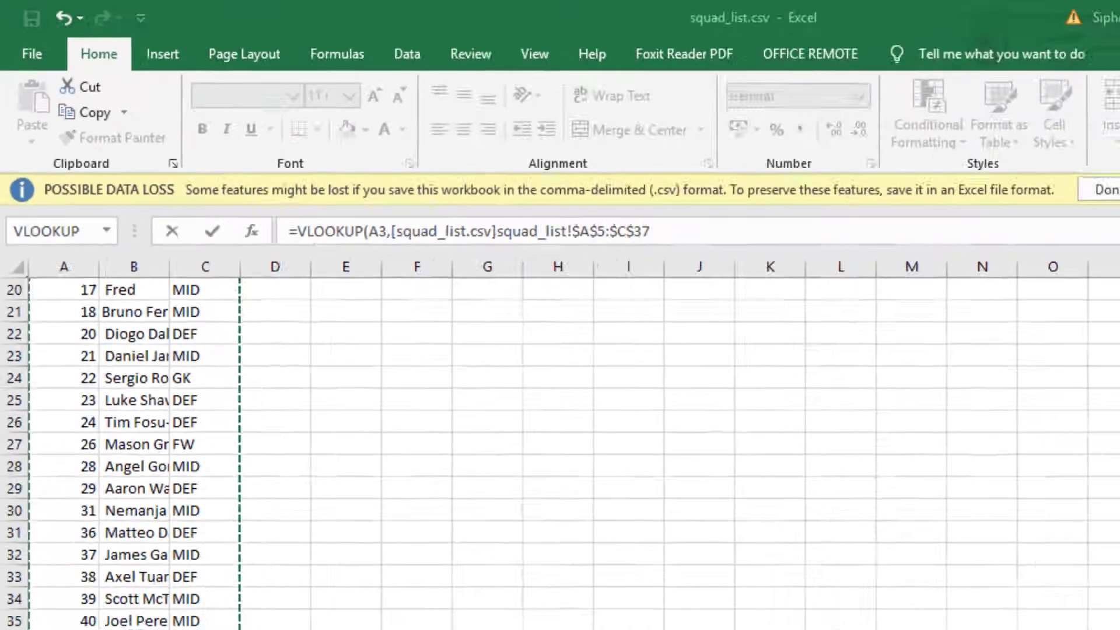
{"action": "mouse_move", "coordinate": [786, 584]}
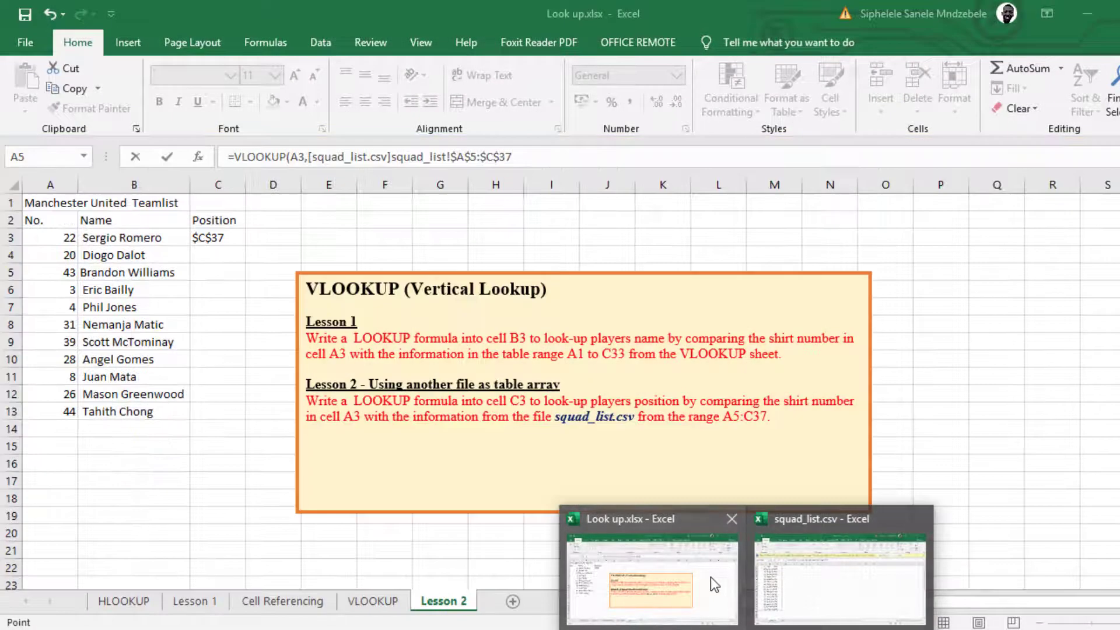
{"action": "left_click", "coordinate": [710, 576]}
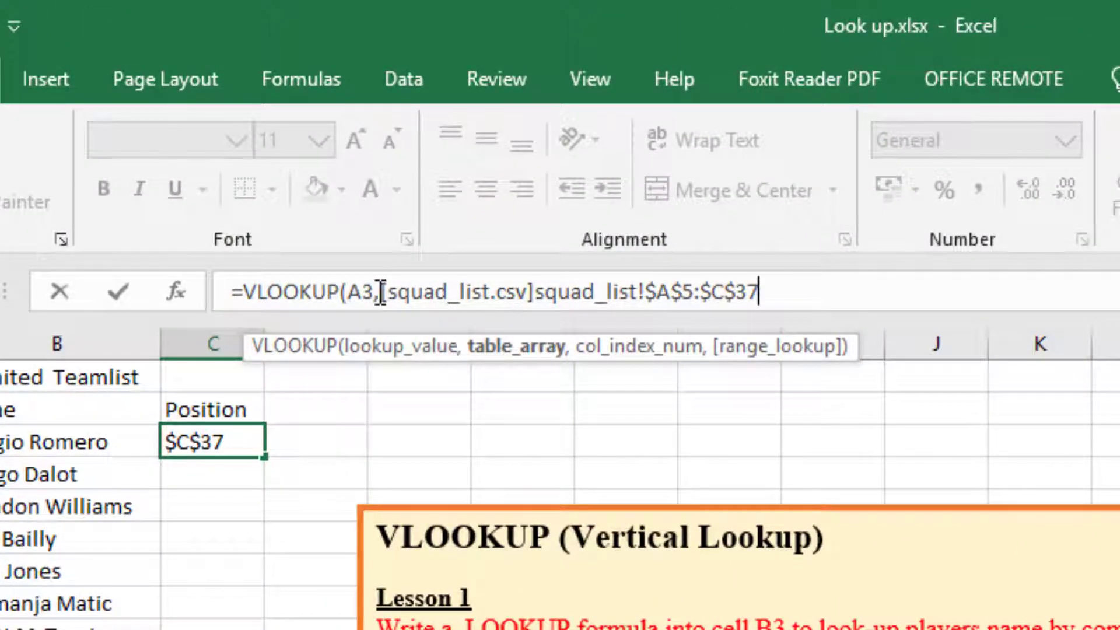
{"action": "left_click_drag", "start_coordinate": [381, 292], "coordinate": [649, 291]}
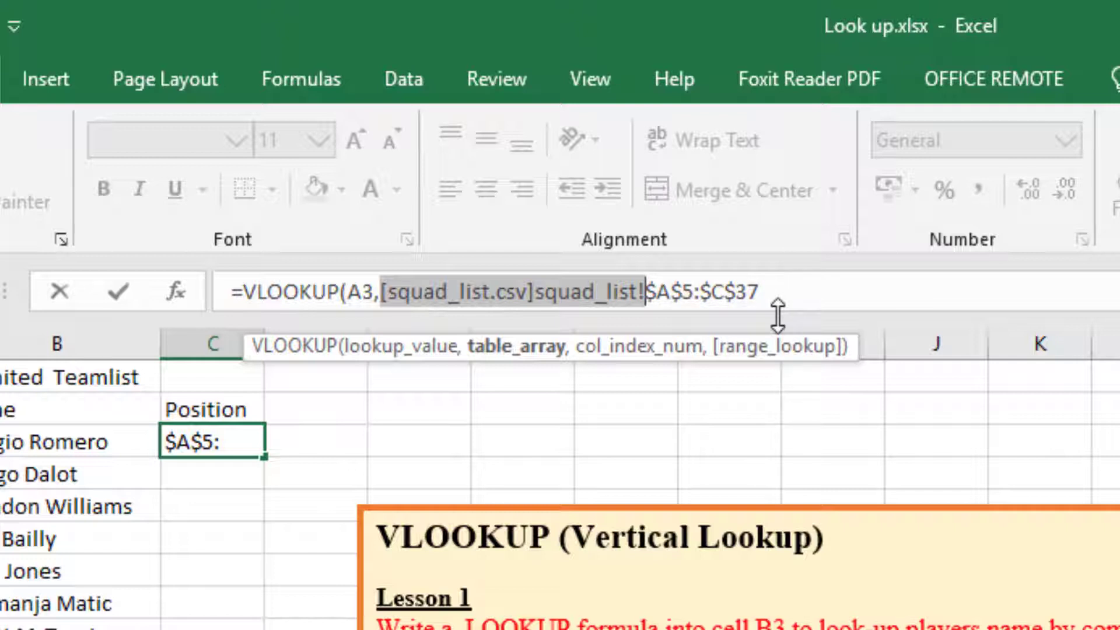
{"action": "left_click", "coordinate": [770, 290]}
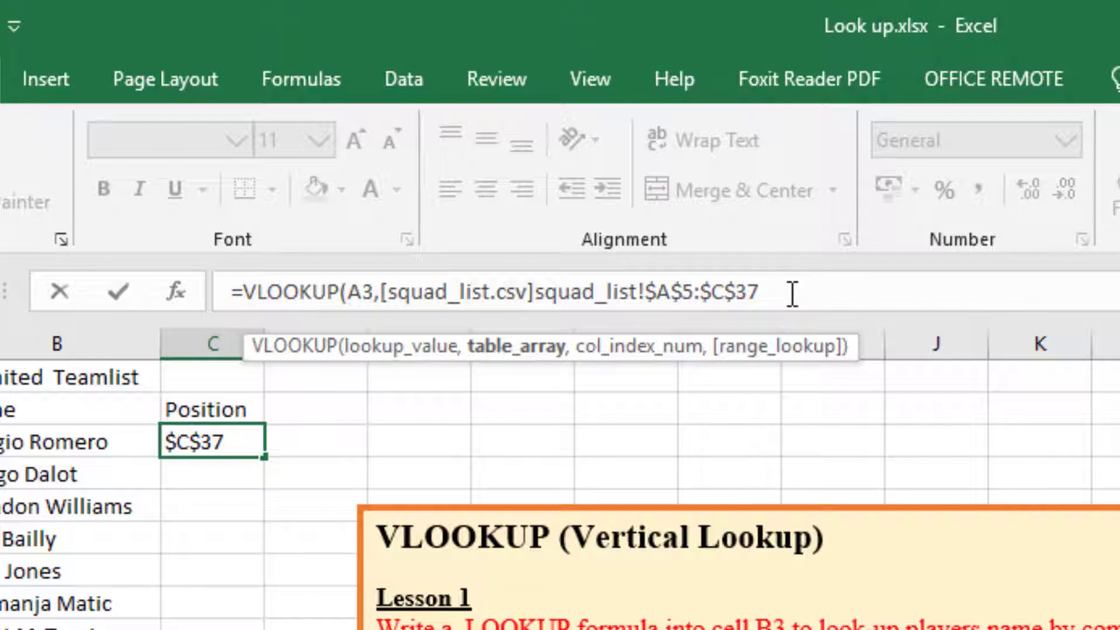
Set the column index number to 3 and the range lookup to 0, and complete the formula in C3.
{"action": "type", "text": ","}
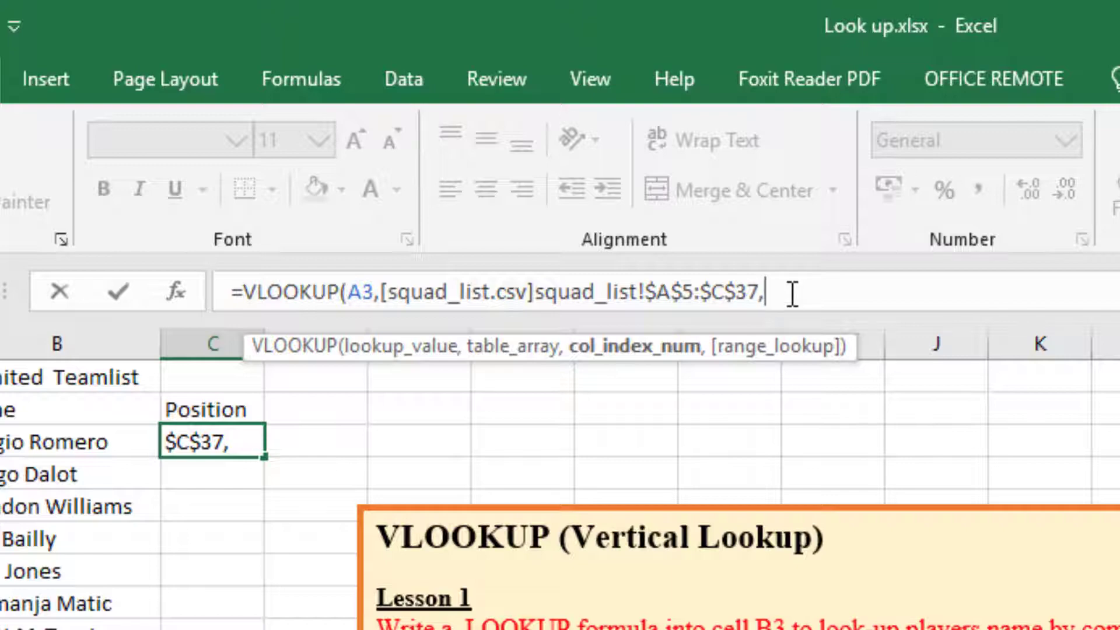
{"action": "type", "text": "3"}
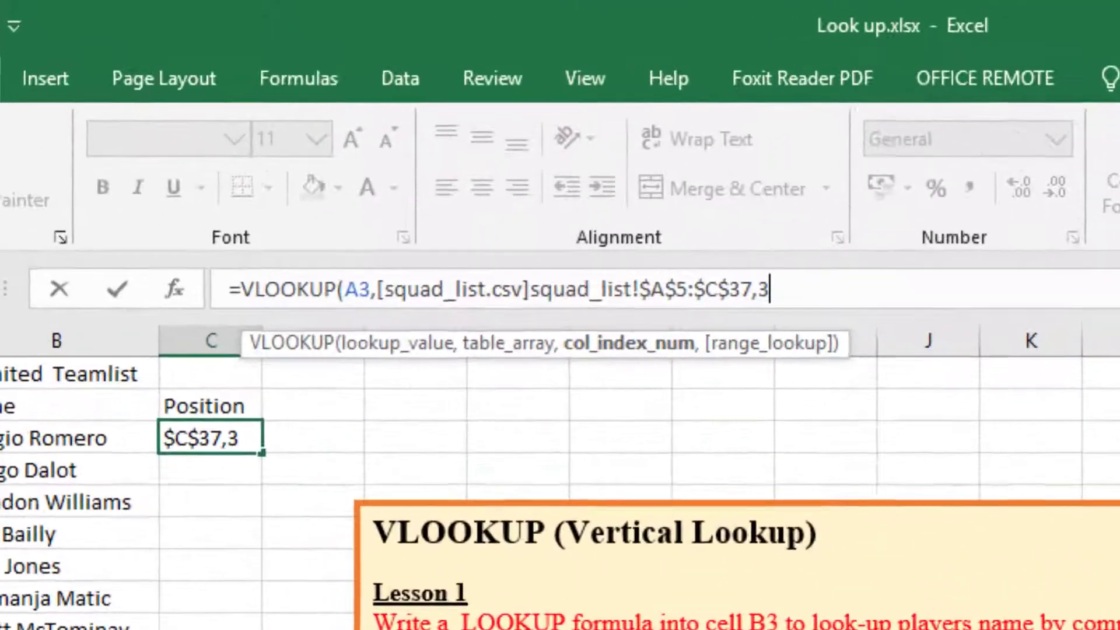
{"action": "type", "text": ","}
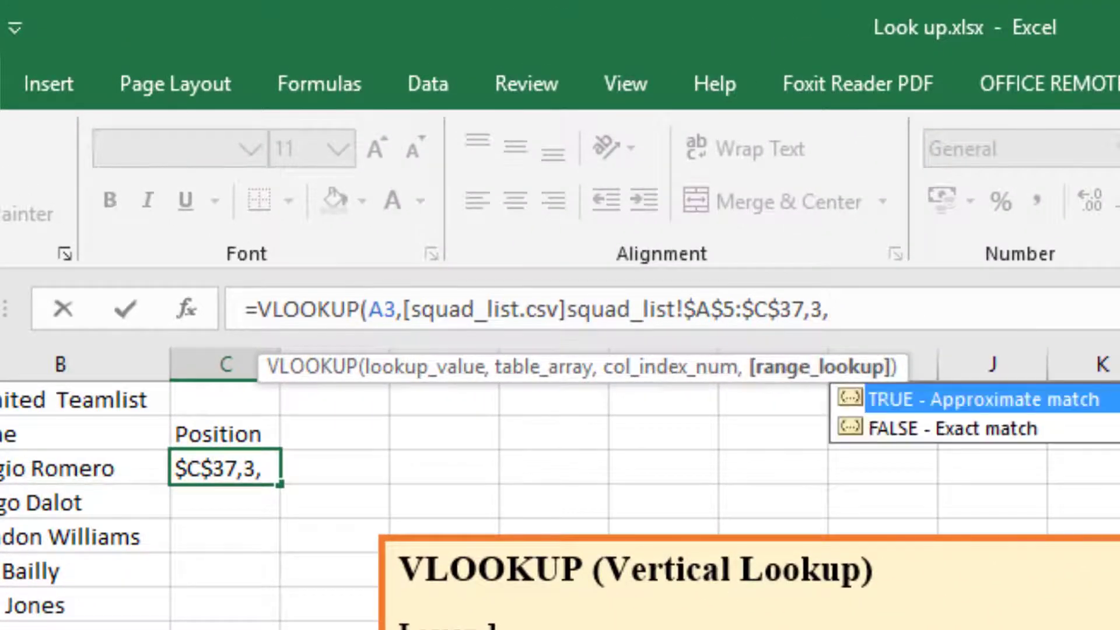
{"action": "type", "text": "0)"}
{"action": "key", "text": "Return"}
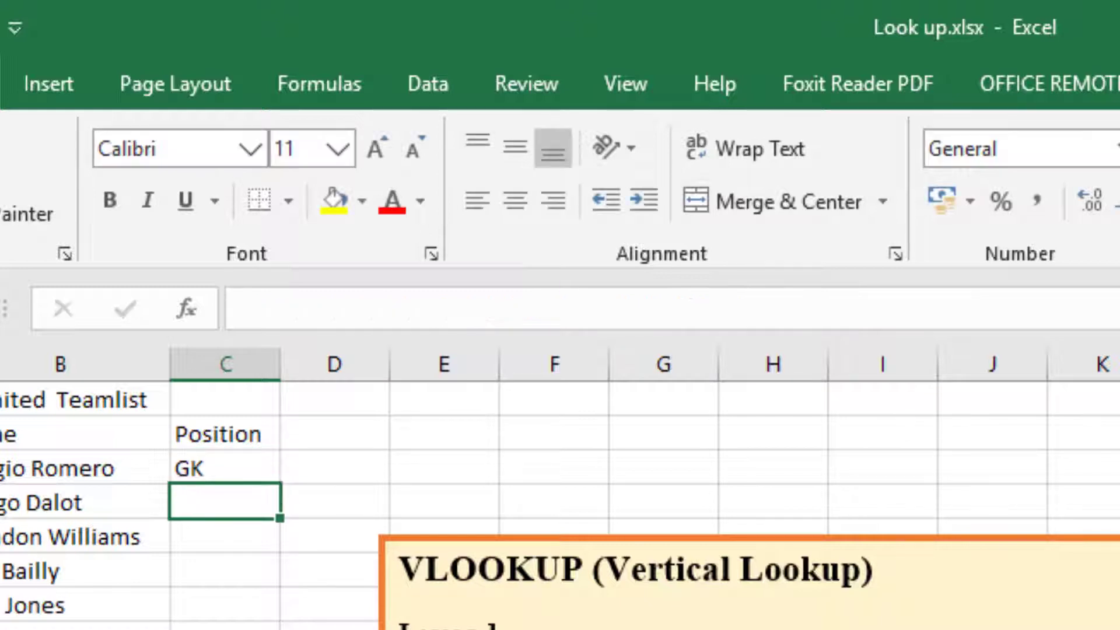
Compare the C3 formula with the Player Name and Position columns of the table in squad_list.csv.
{"action": "left_click", "coordinate": [216, 467]}
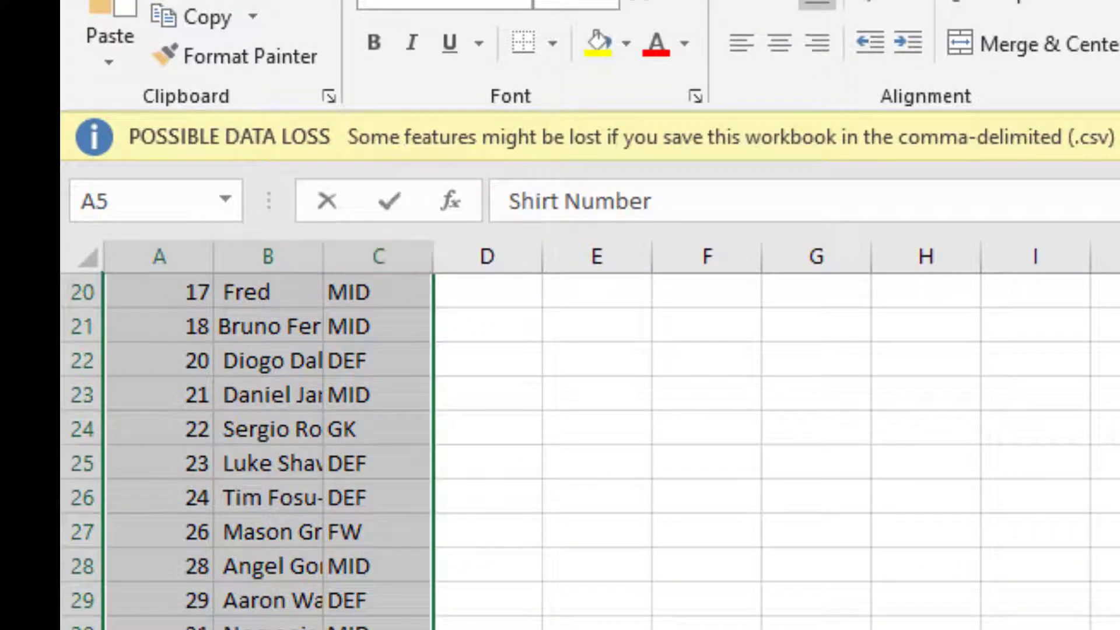
{"action": "scroll", "coordinate": [385, 426], "scroll_direction": "up", "scroll_amount": 6}
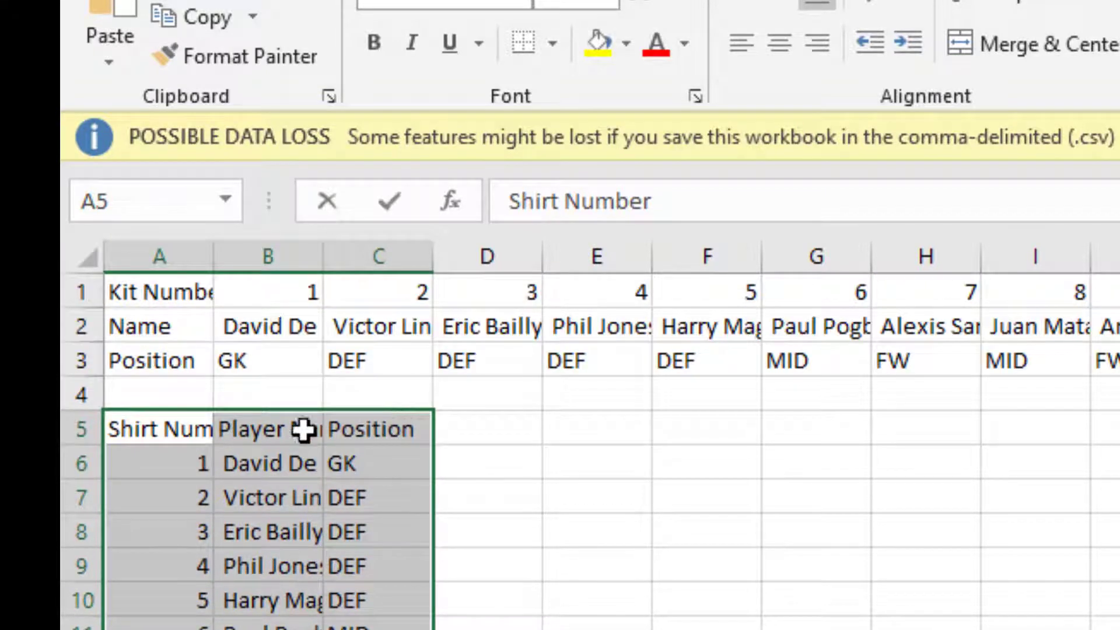
{"action": "left_click", "coordinate": [257, 439]}
{"action": "left_click", "coordinate": [353, 435]}
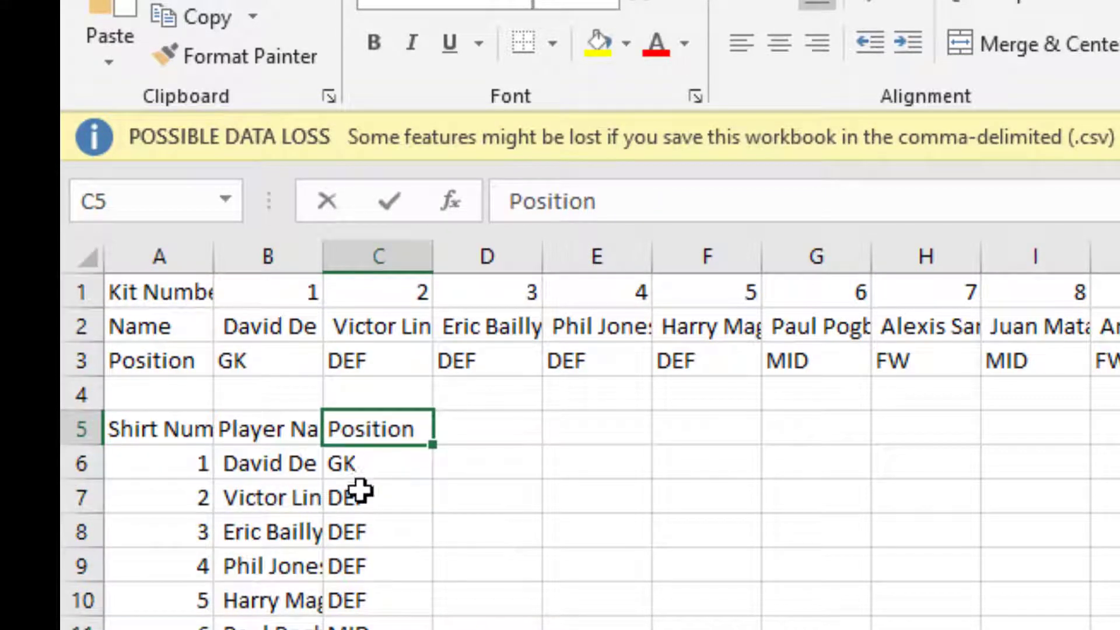
Compare the vertical Position column under C5 with the horizontal Position row 3 in squad_list.csv.
{"action": "left_click", "coordinate": [357, 468]}
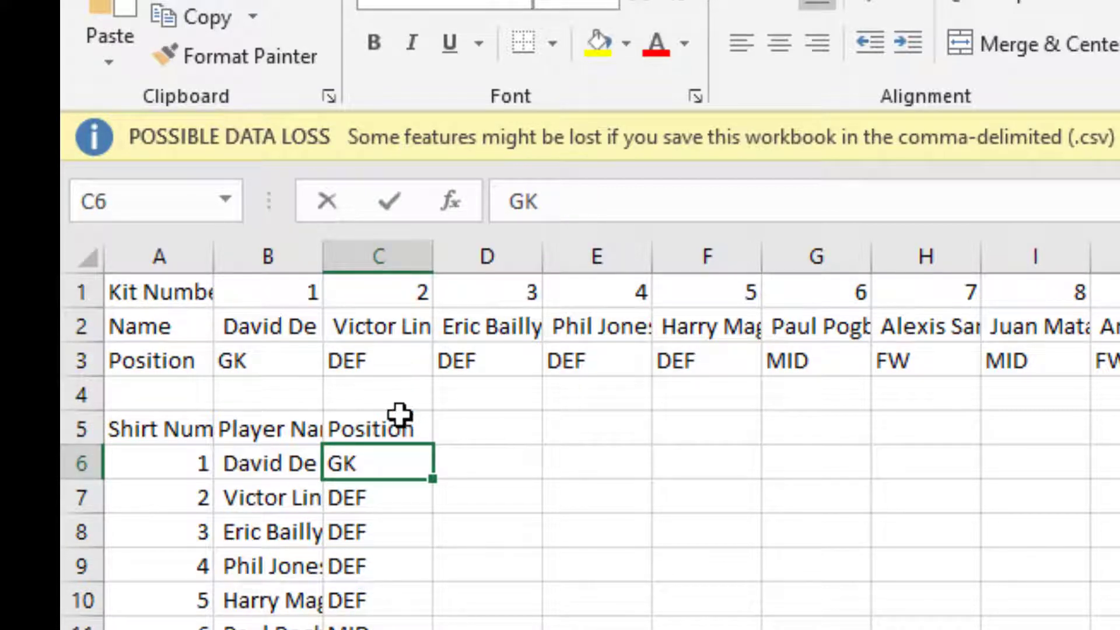
{"action": "left_click", "coordinate": [399, 415]}
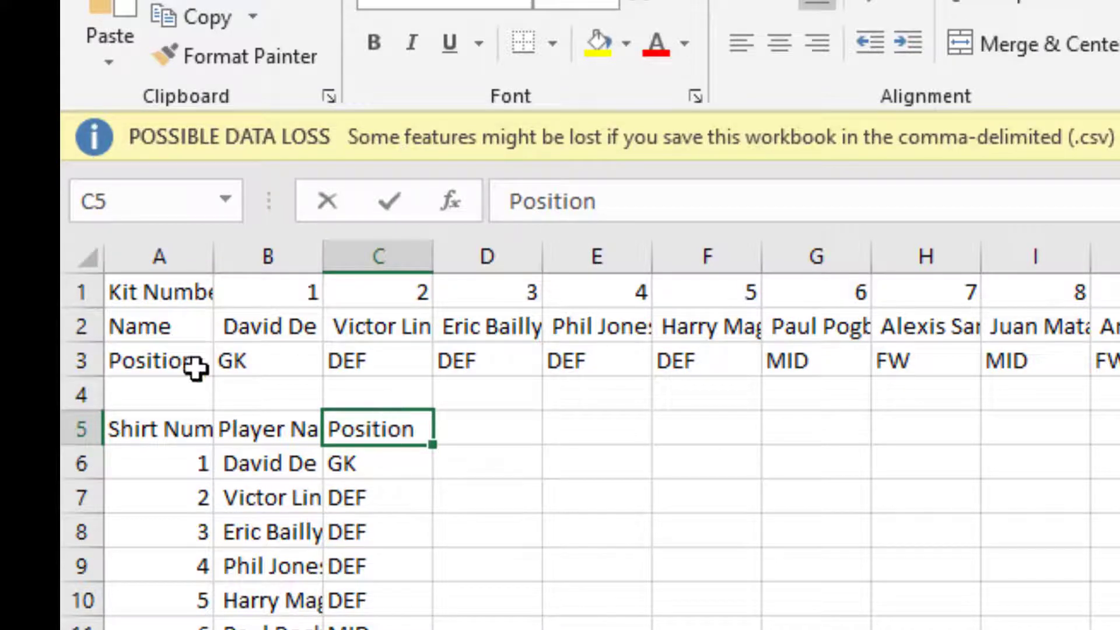
{"action": "left_click", "coordinate": [76, 363]}
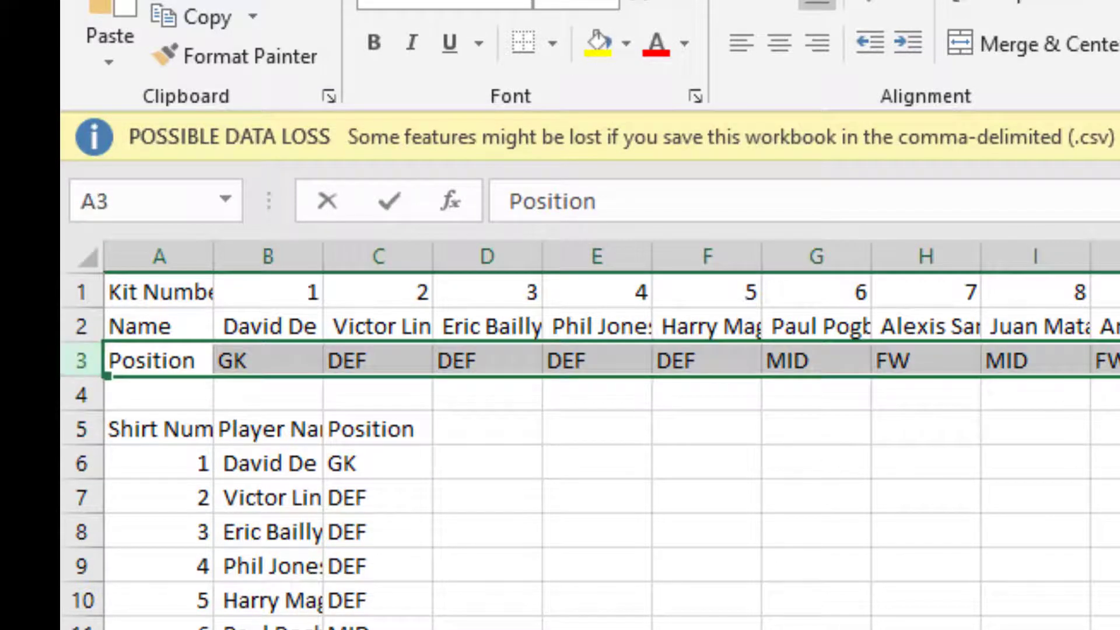
{"action": "left_click", "coordinate": [1108, 618]}
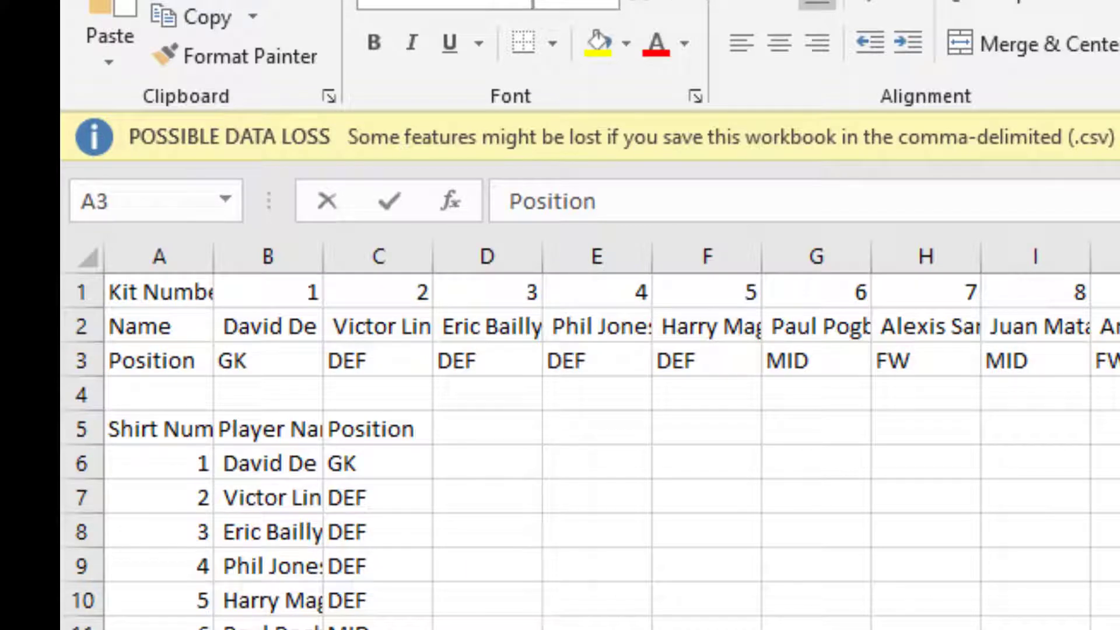
Return to the Lesson 2 sheet and copy the position lookup formula from C3 down through C13.
{"action": "key", "text": "alt+Tab"}
{"action": "key", "text": "alt+Tab"}
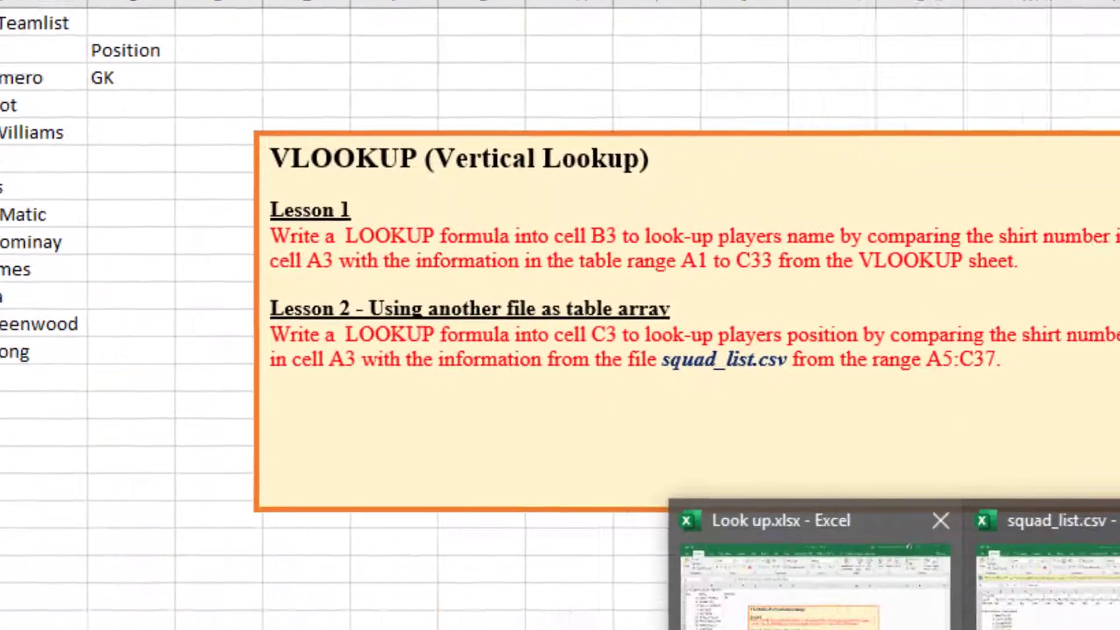
{"action": "left_click", "coordinate": [817, 580]}
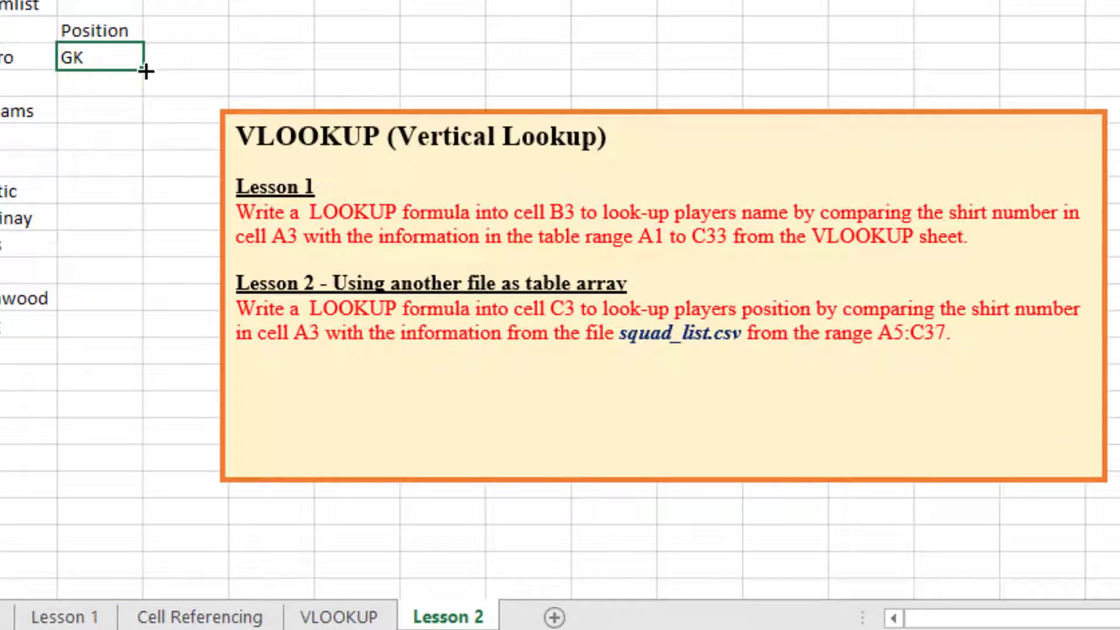
{"action": "left_click_drag", "start_coordinate": [146, 72], "coordinate": [144, 339]}
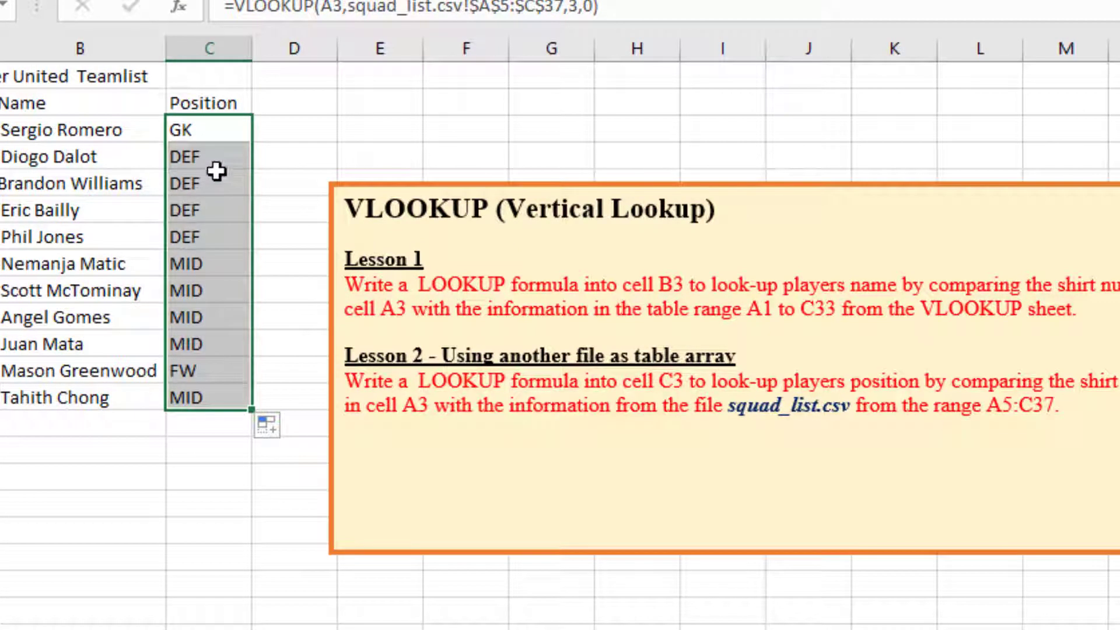
Inspect the absolute table range $A$5:$C$37 inside the VLOOKUP formula in C3.
{"action": "left_click", "coordinate": [214, 136]}
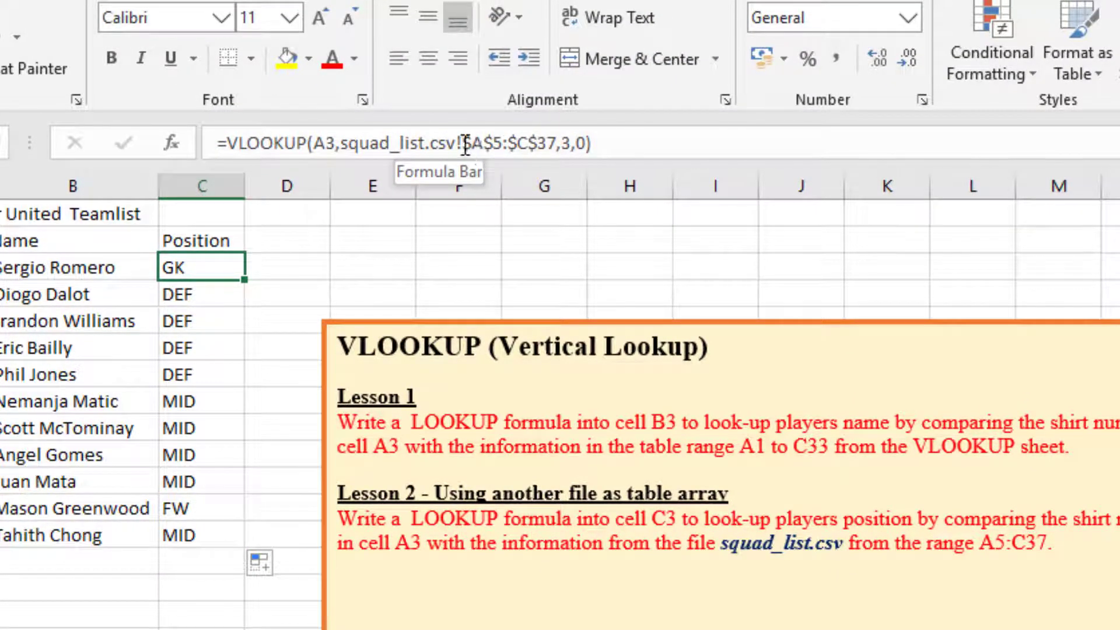
{"action": "left_click_drag", "start_coordinate": [463, 146], "coordinate": [557, 151]}
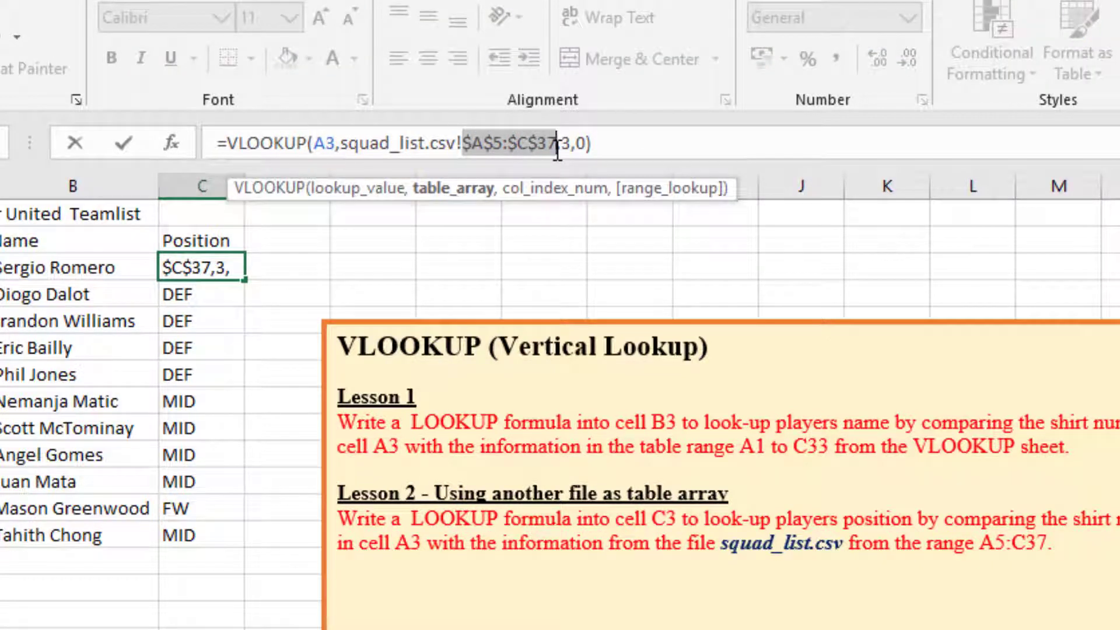